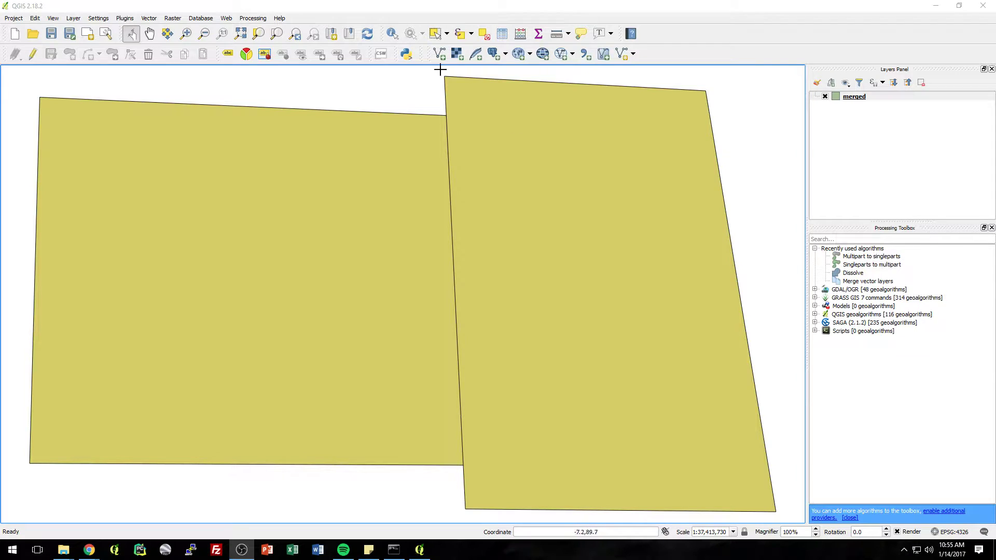
- Glance at the Vector menu and the OSGeo4W console, then return to the QGIS map
scroll(385, 143, "down", 1)
scroll(386, 136, "down", 1)
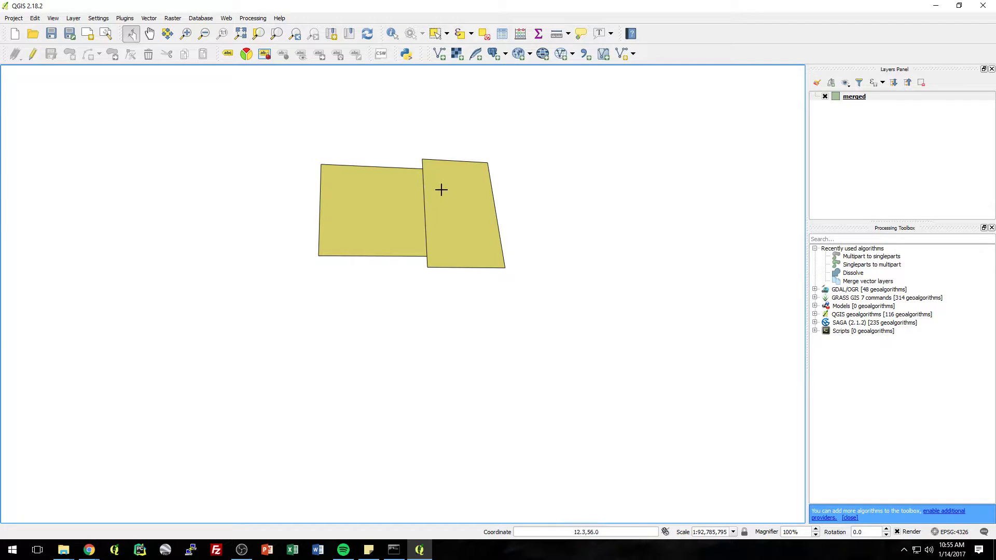
scroll(441, 189, "up", 1)
left_click(147, 19)
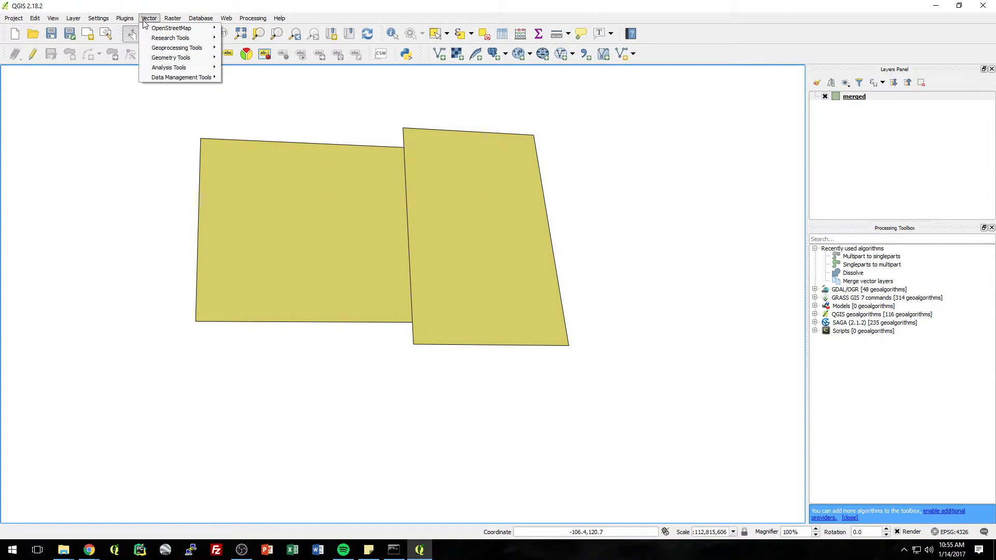
left_click(147, 19)
left_click(394, 551)
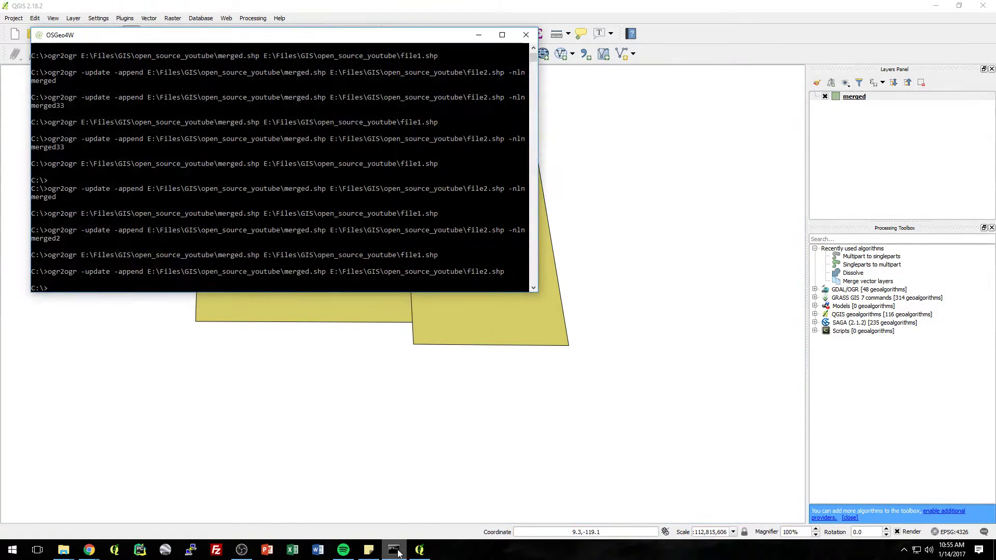
left_click(397, 553)
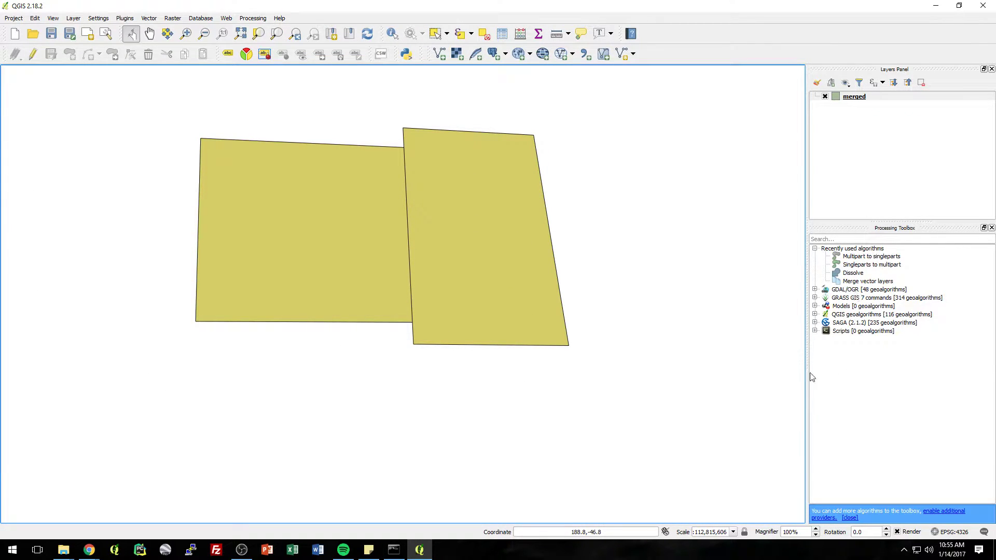
- Widen the dock area and browse SAGA's Vector general tools, including Merge vector layers, then collapse SAGA
left_click_drag(806, 347, 777, 348)
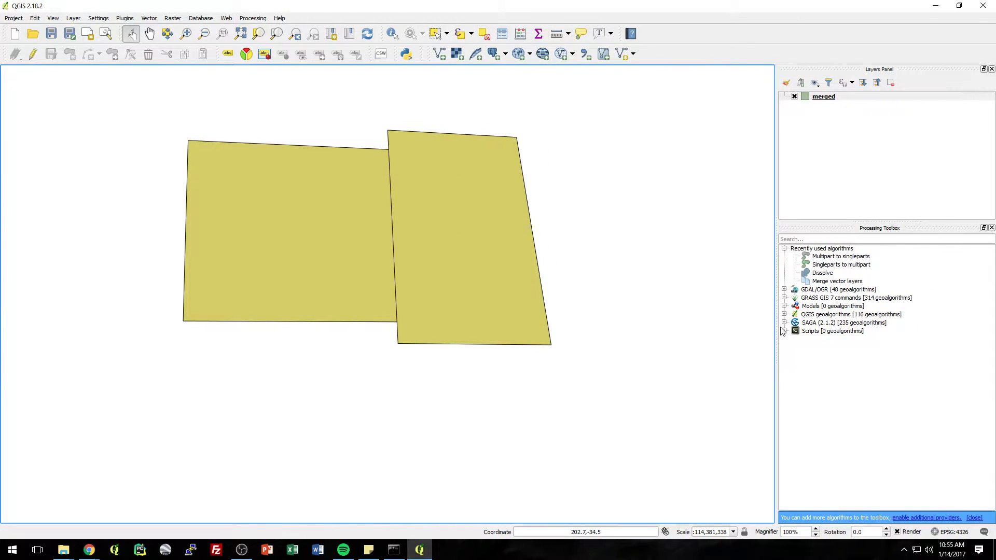
left_click(814, 323)
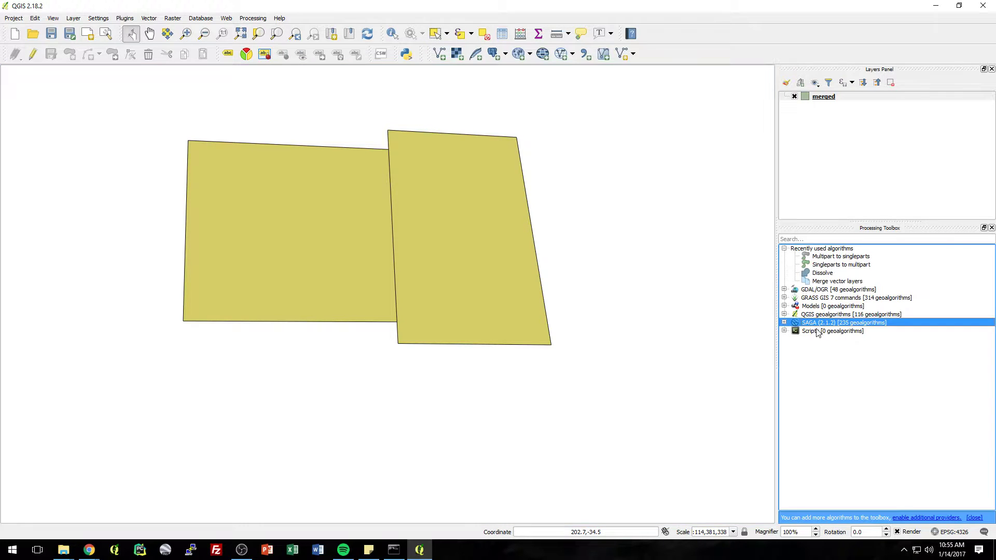
left_click(784, 323)
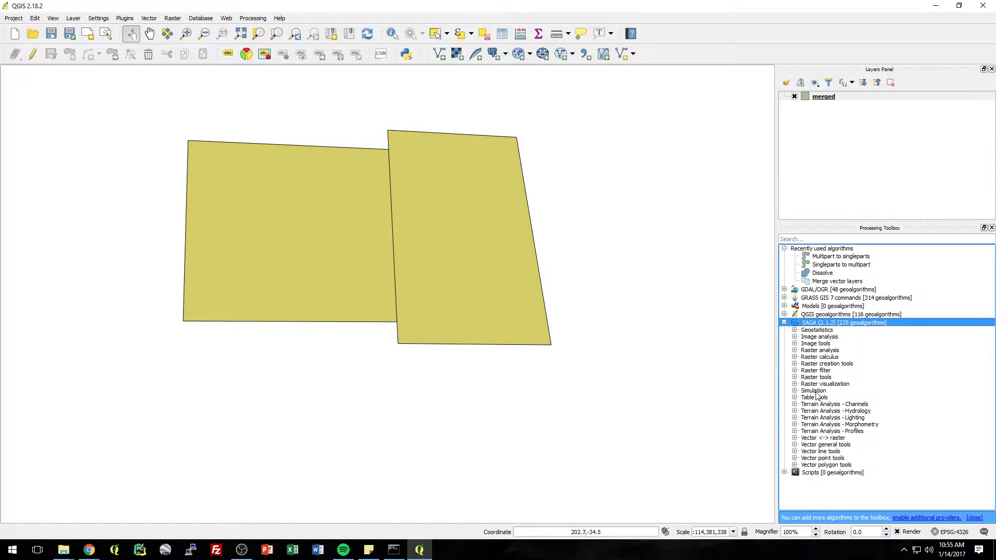
left_click(794, 445)
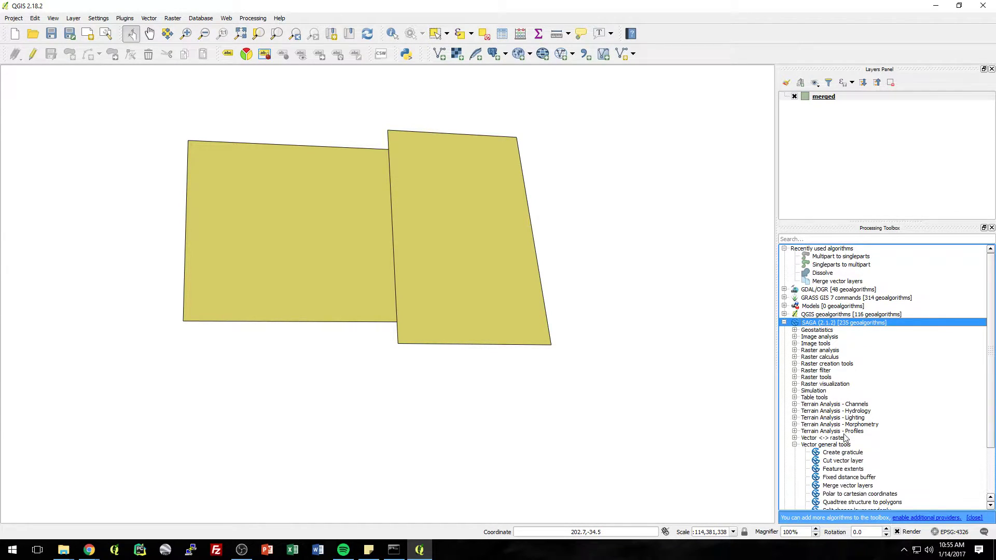
scroll(887, 470, "down", 3)
left_click(836, 422)
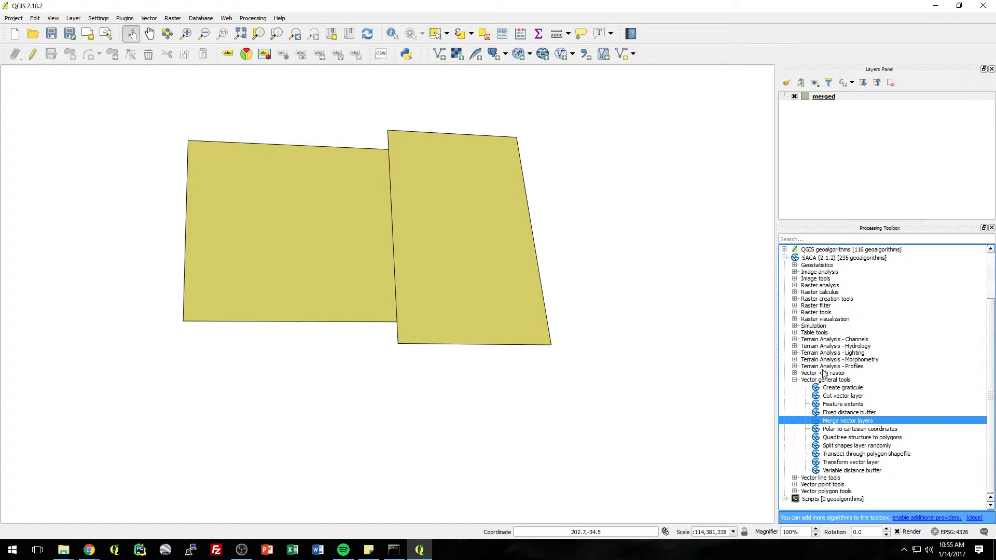
left_click(784, 258)
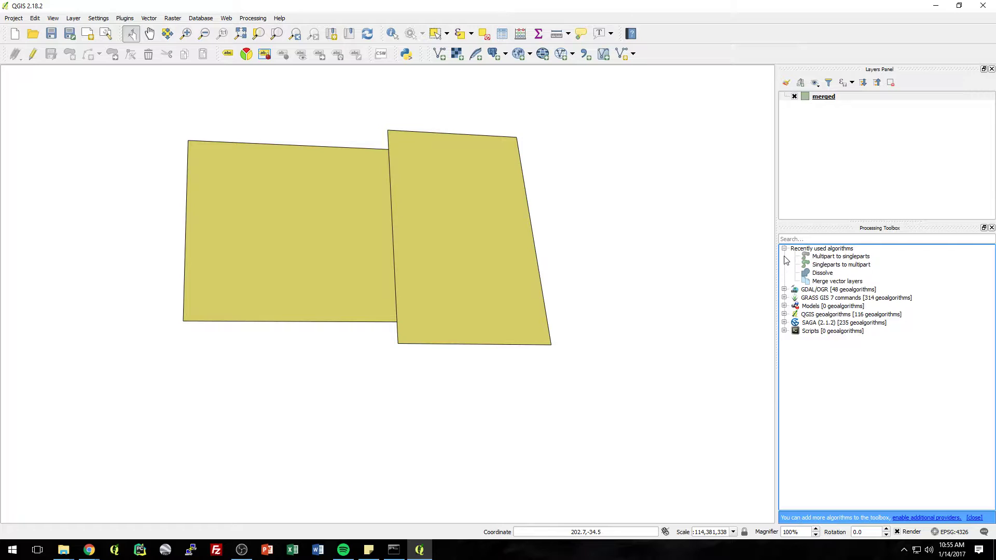
- Expand and collapse the GRASS GIS 7 and GDAL/OGR providers, then pan the polygons lower
left_click(784, 298)
left_click(784, 298)
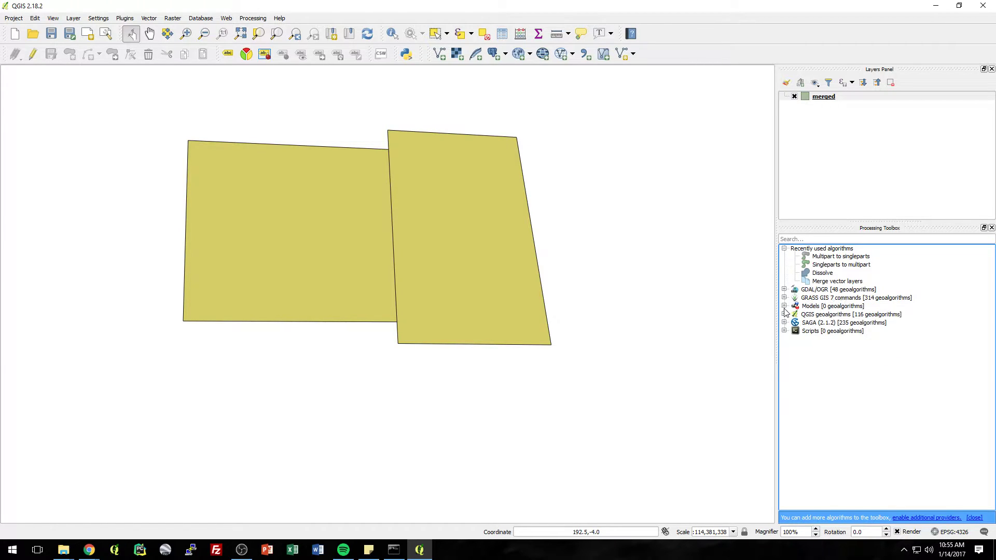
left_click(784, 290)
left_click(784, 289)
left_click(822, 291)
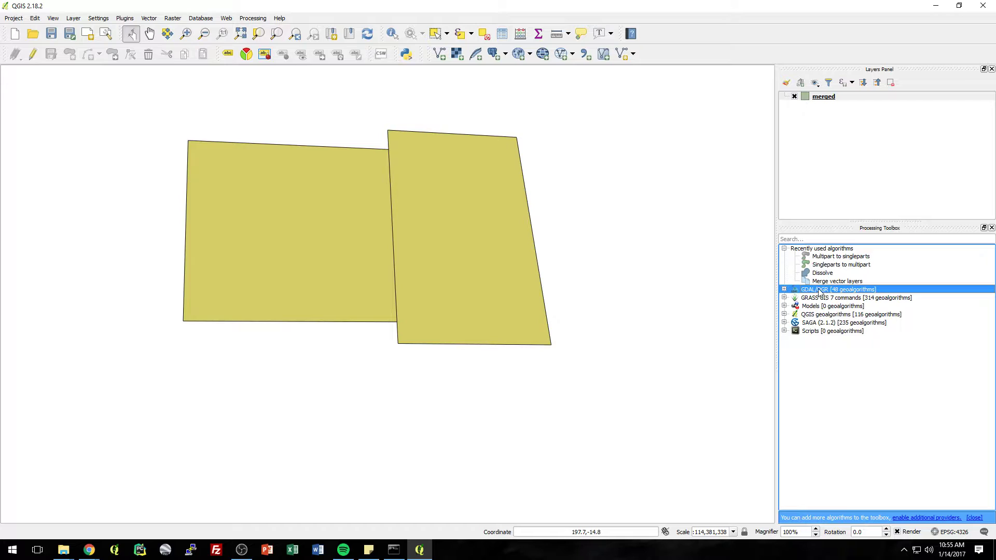
left_click_drag(374, 154, 422, 224)
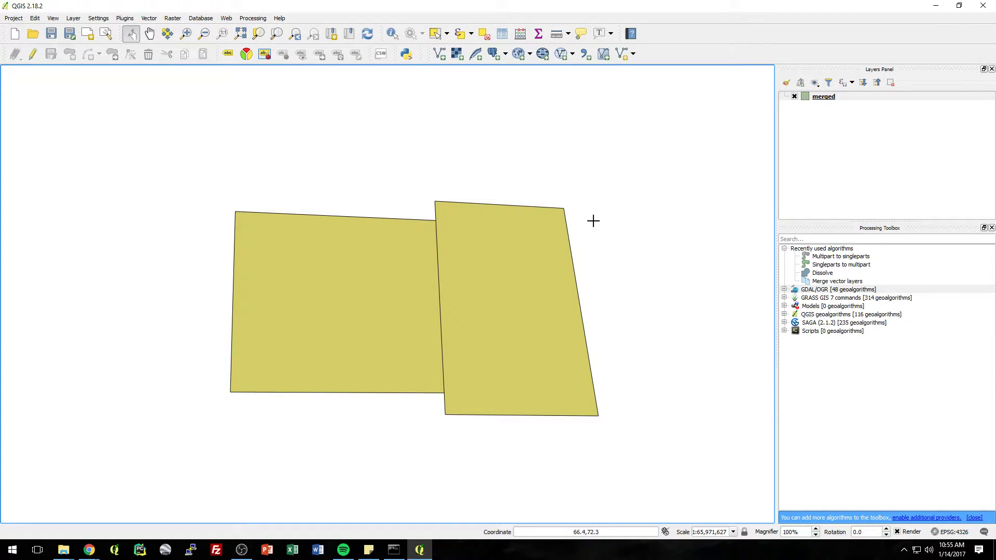
- Remove the merged polygon layer from the project
right_click(819, 96)
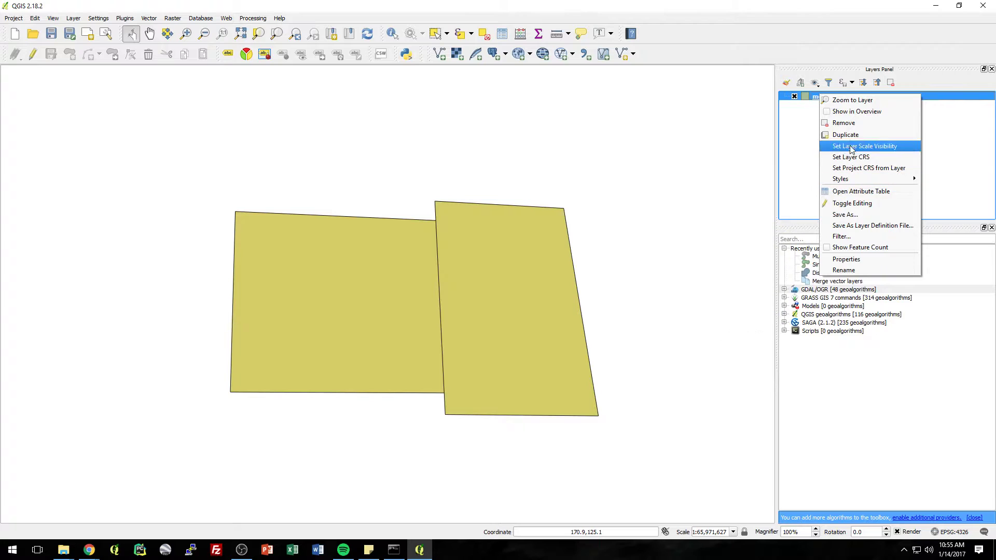
left_click(844, 123)
left_click(488, 284)
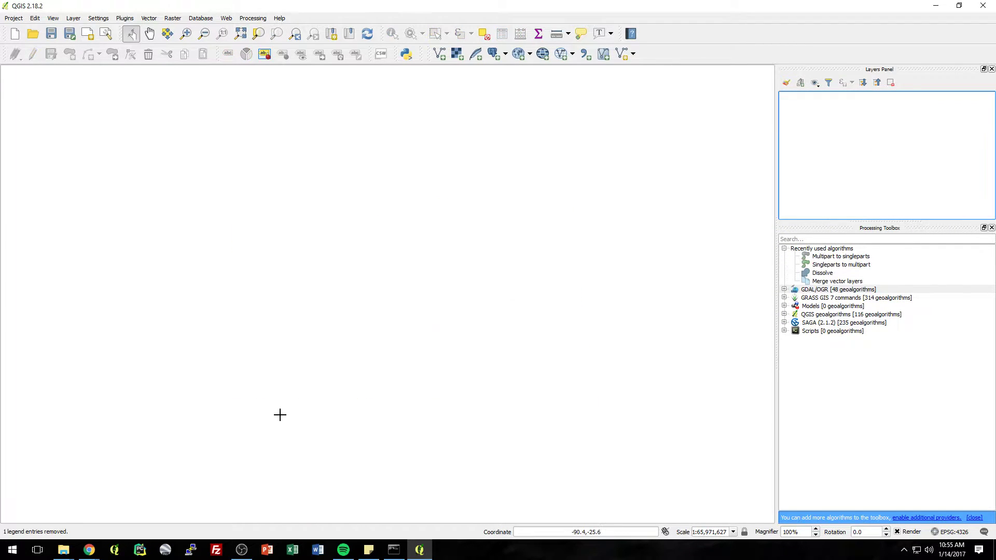
- Add the PA_DEM_76 and PA_DEM_75 rasters from Explorer and zoom out to show both tiles
mouse_move(63, 550)
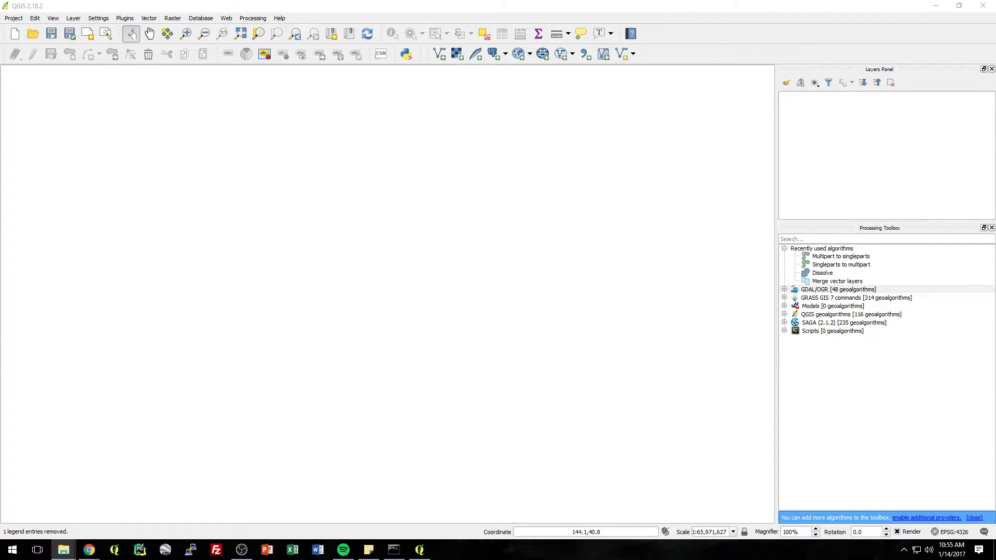
left_click_drag(479, 250, 473, 240)
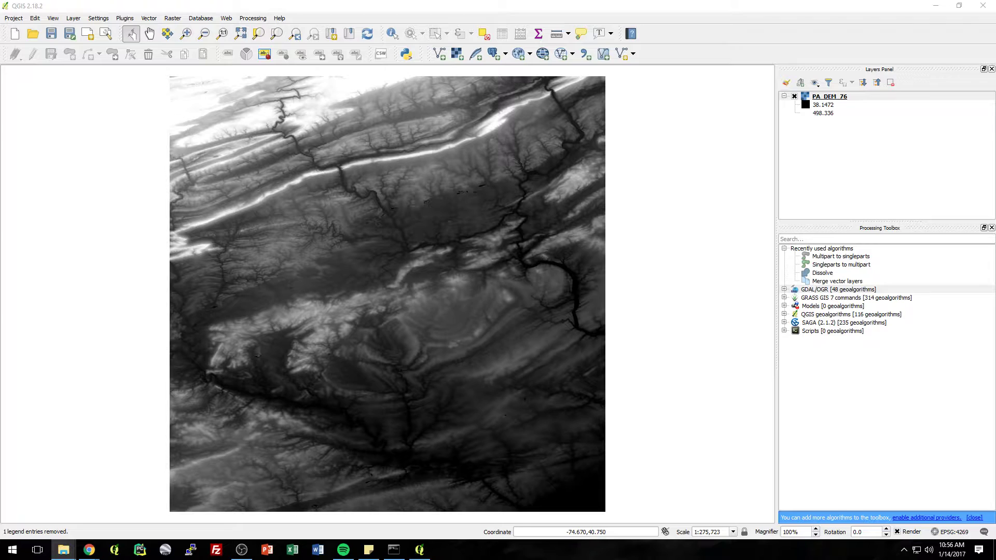
left_click_drag(949, 120, 637, 180)
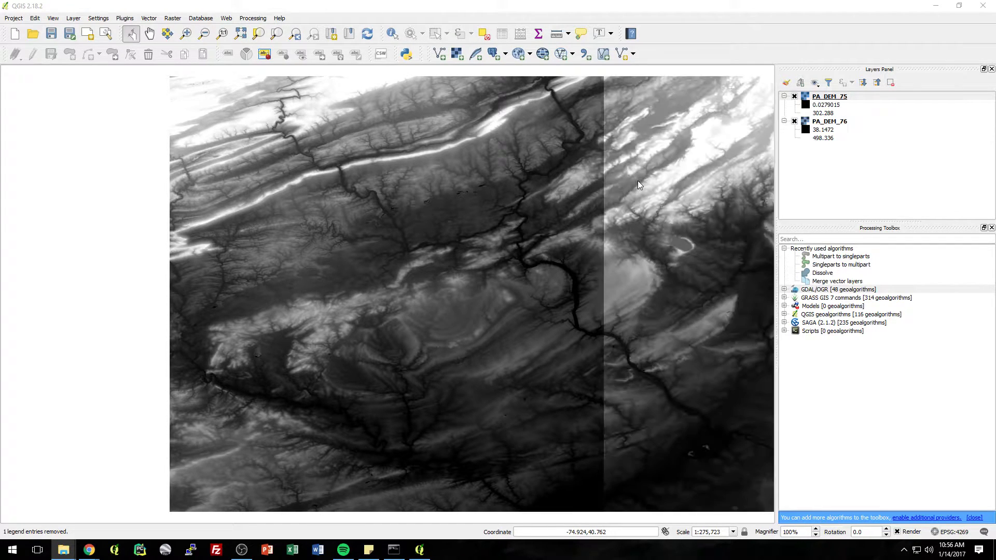
left_click_drag(681, 250, 513, 237)
scroll(514, 237, "down", 1)
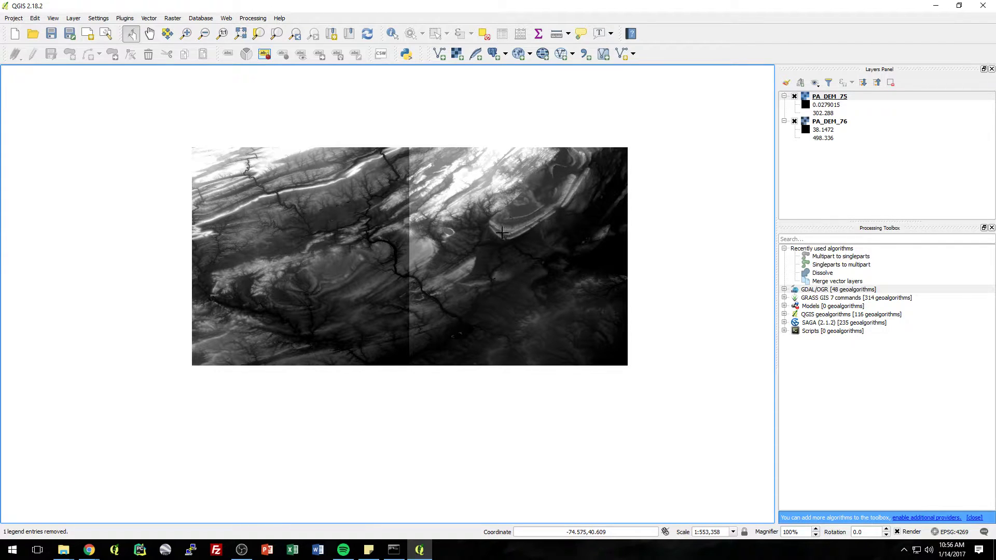
- Bring up the command prompt window and open its taskbar menu to close it
left_click(396, 554)
left_click(398, 555)
right_click(397, 553)
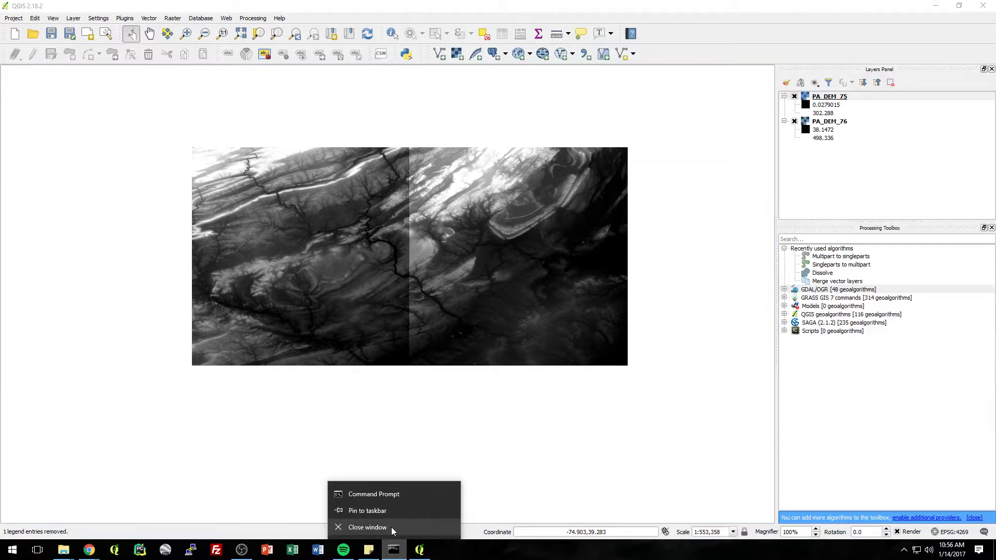
- Close the command prompt and start Raster > Merge with PA_DEM_75 and PA_DEM_76 as inputs
left_click(391, 527)
left_click(172, 18)
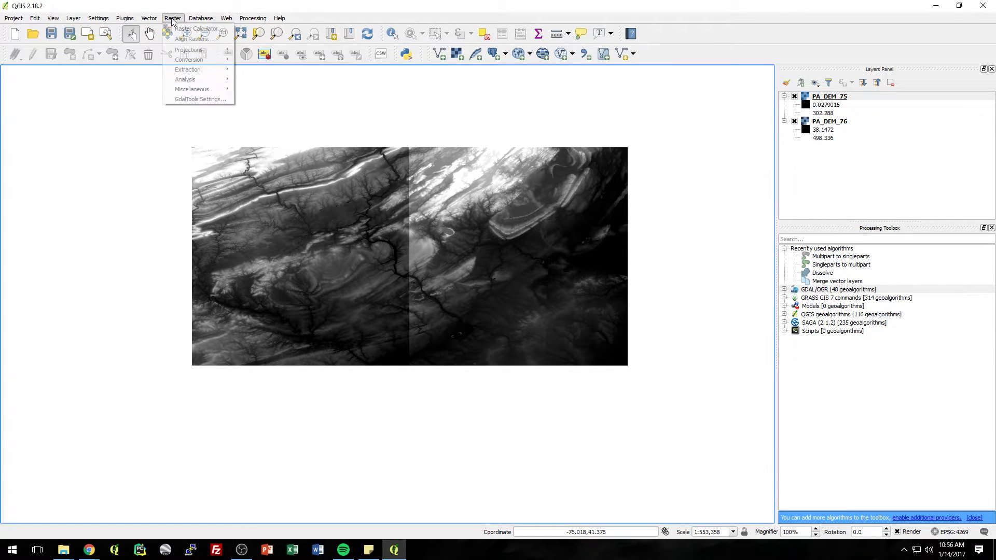
mouse_move(192, 70)
mouse_move(192, 89)
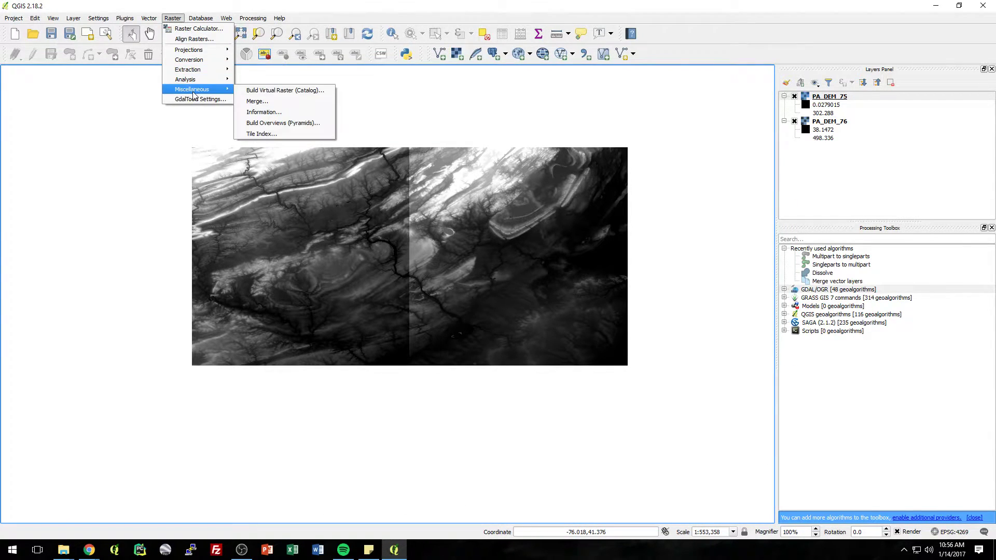
left_click(254, 99)
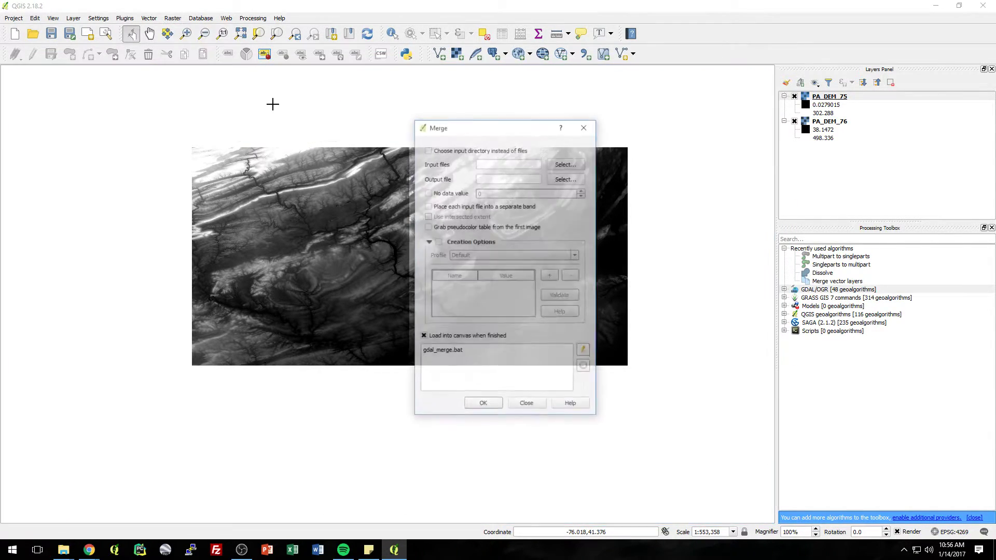
left_click(566, 162)
left_click_drag(667, 270, 554, 236)
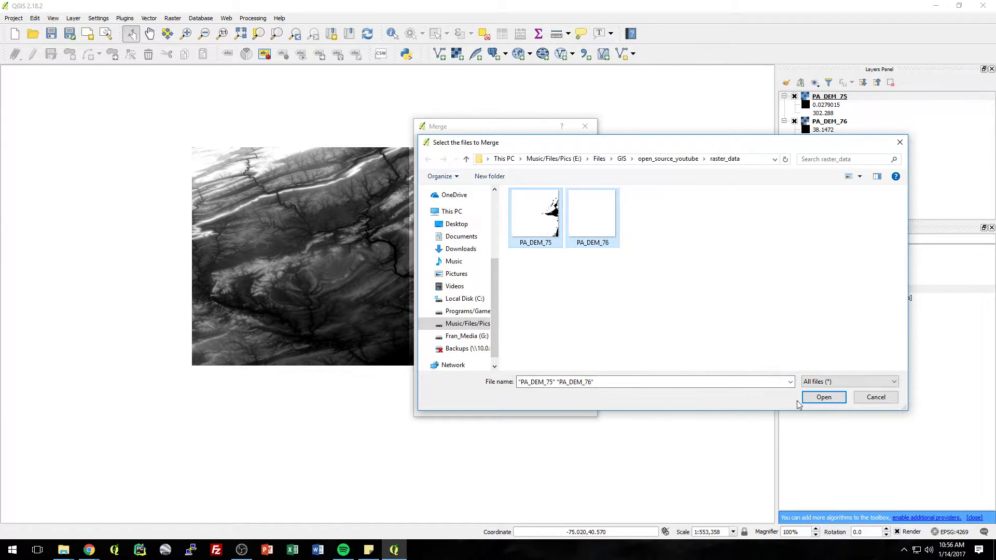
left_click(814, 397)
- Set the merge output file to PA_DEM_MERGED.tif
left_click(559, 179)
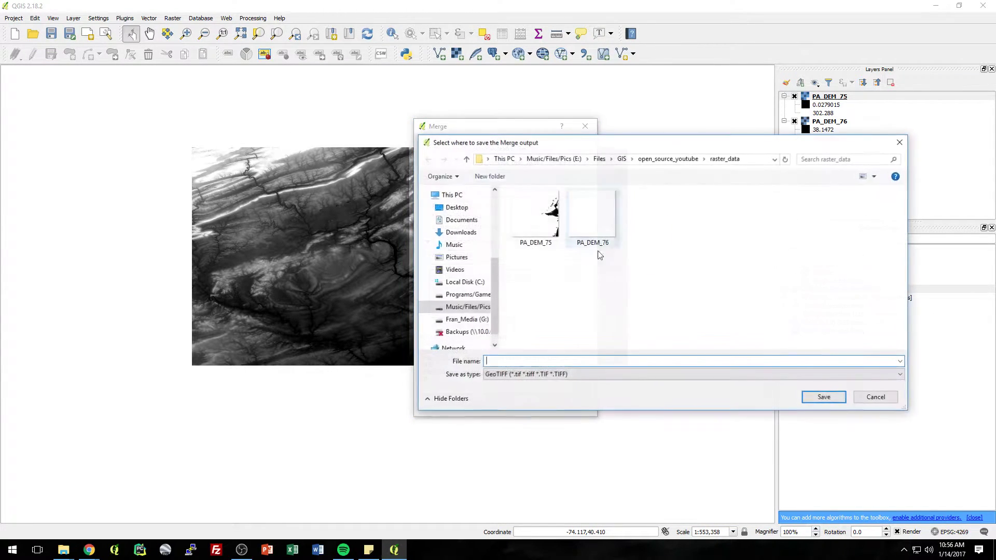
type("p")
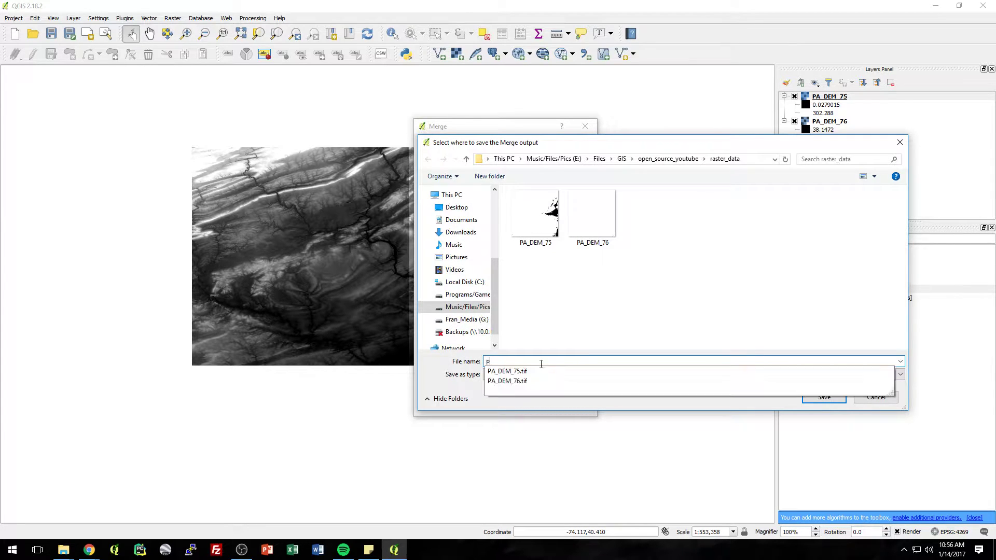
type("a_d")
key("BackSpace")
key("BackSpace")
key("BackSpace")
key("BackSpace")
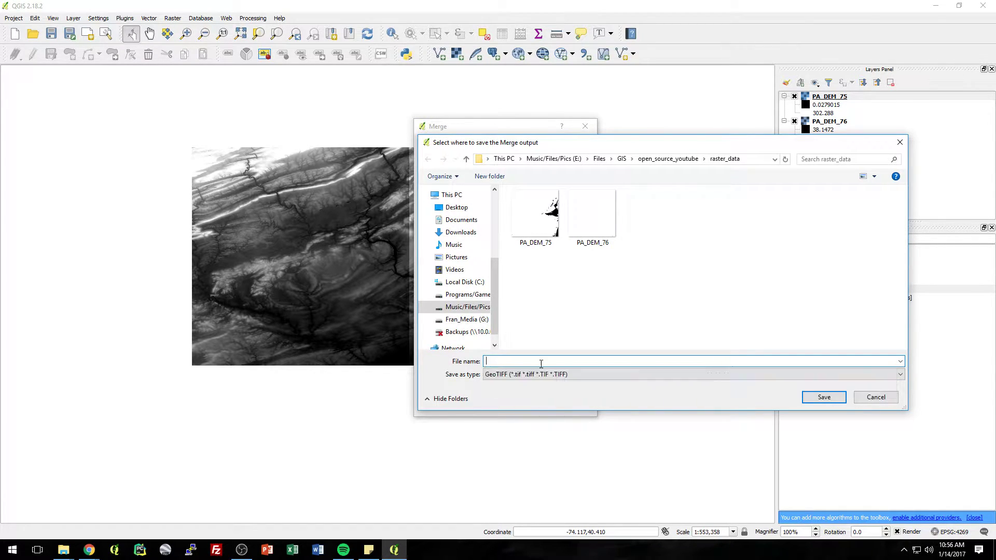
type("PA_DEM_MERGED")
key("Return")
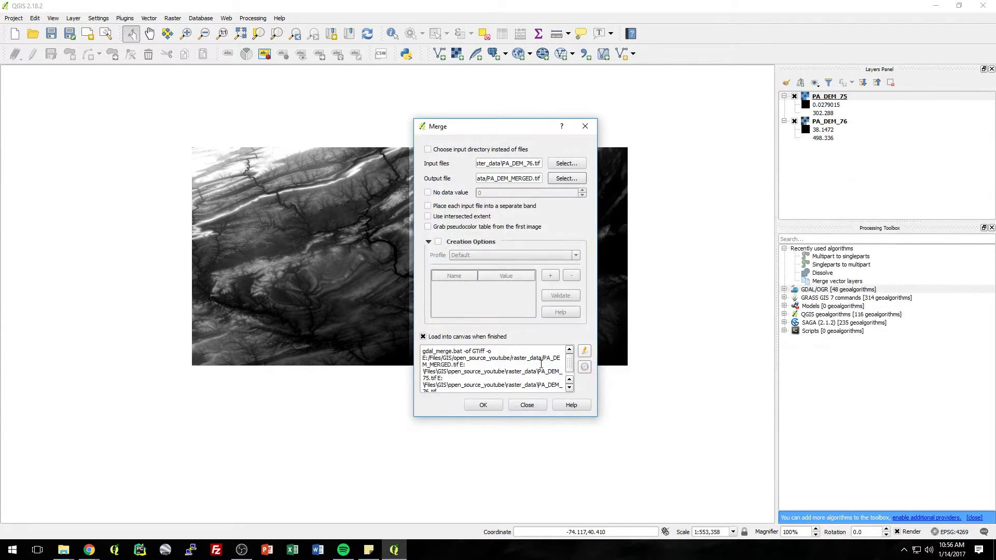
- Enlarge and reposition the Merge dialog so the full gdal_merge command is readable
left_click_drag(452, 416, 454, 489)
left_click_drag(472, 134, 410, 93)
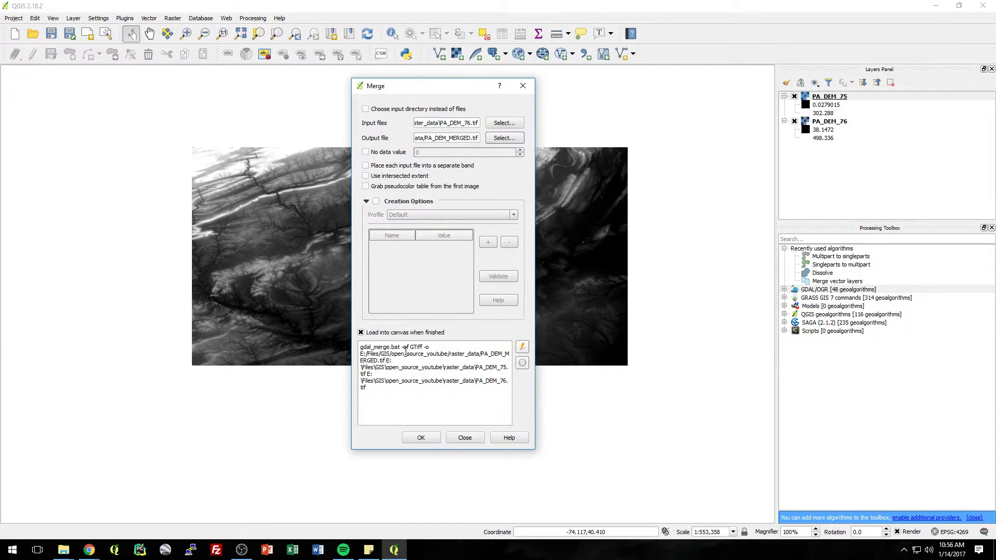
left_click_drag(373, 354, 415, 392)
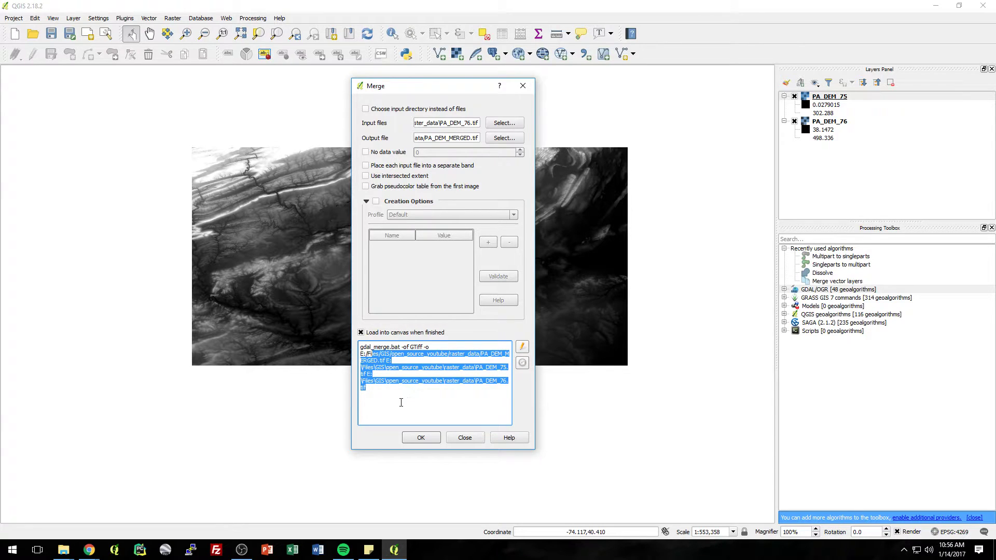
left_click(391, 399)
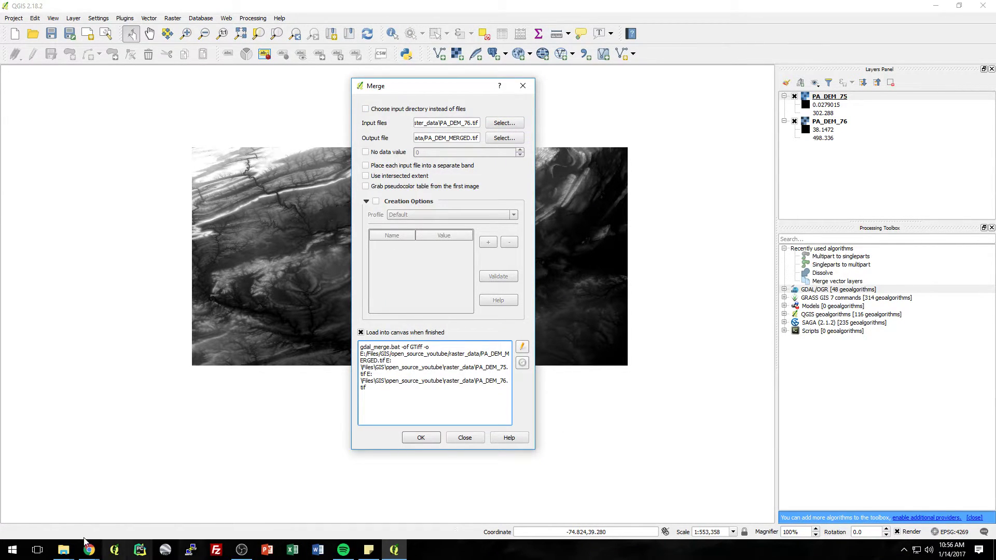
- Launch OSGeo4W Shell from a Start search for 'osge' and place its window beside QGIS
left_click(12, 549)
type("osge")
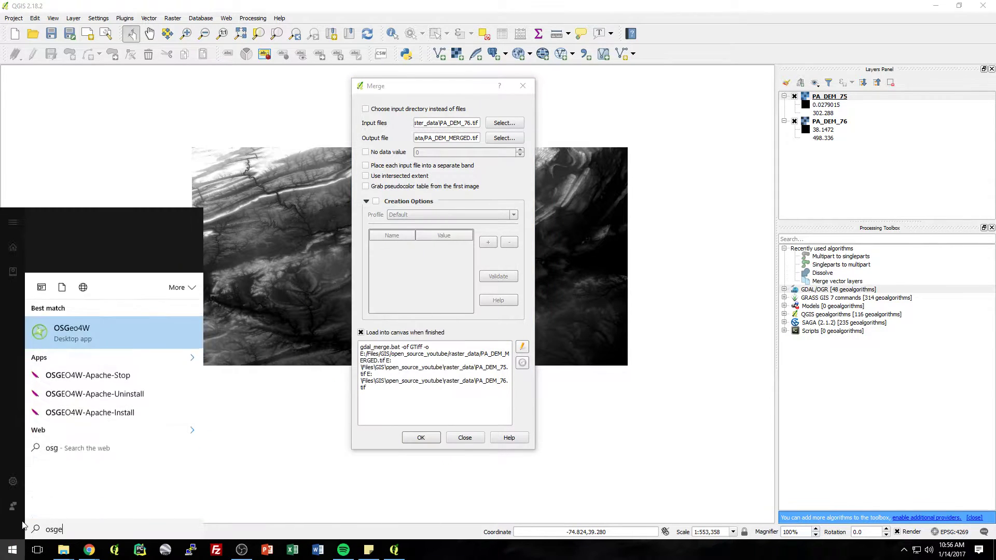
key("Down")
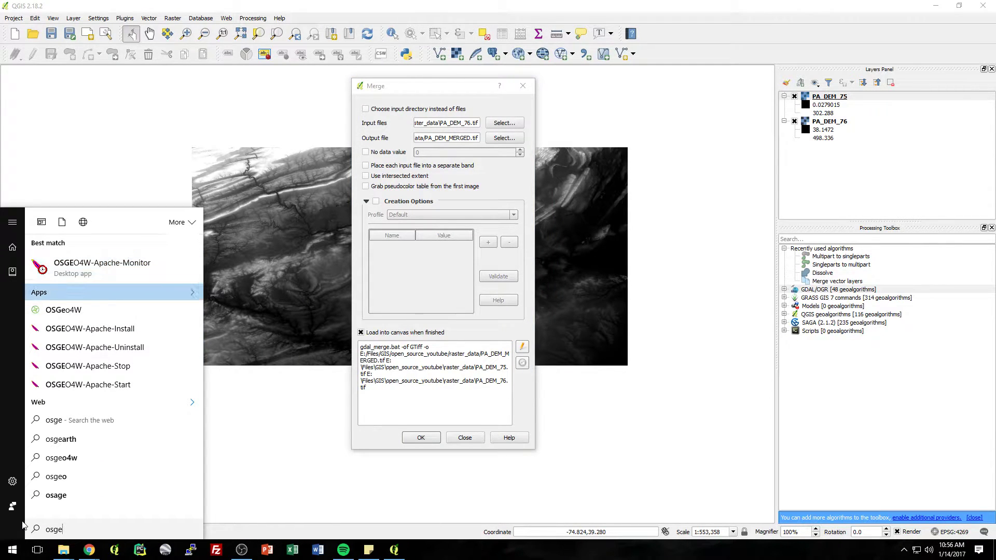
key("Down")
key("Return")
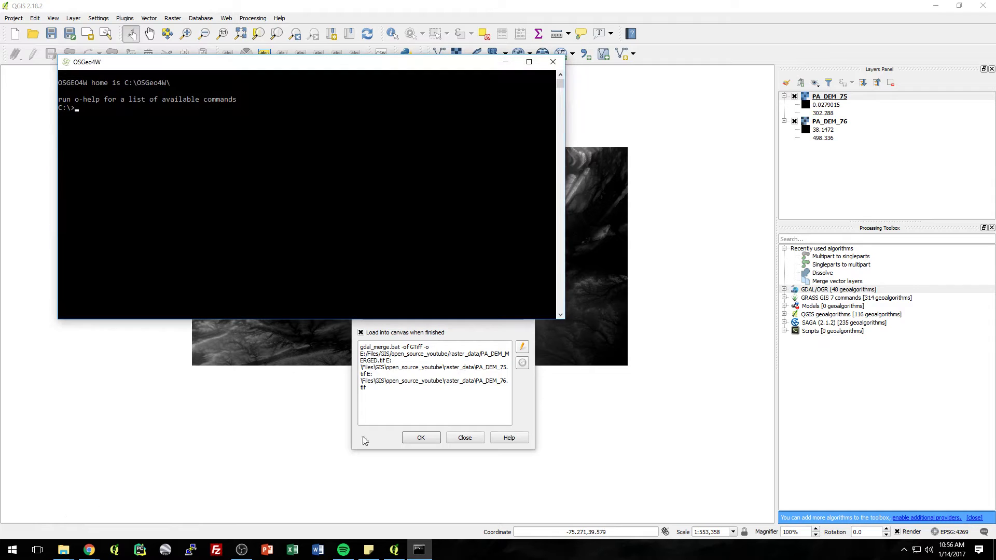
left_click_drag(361, 68, 809, 263)
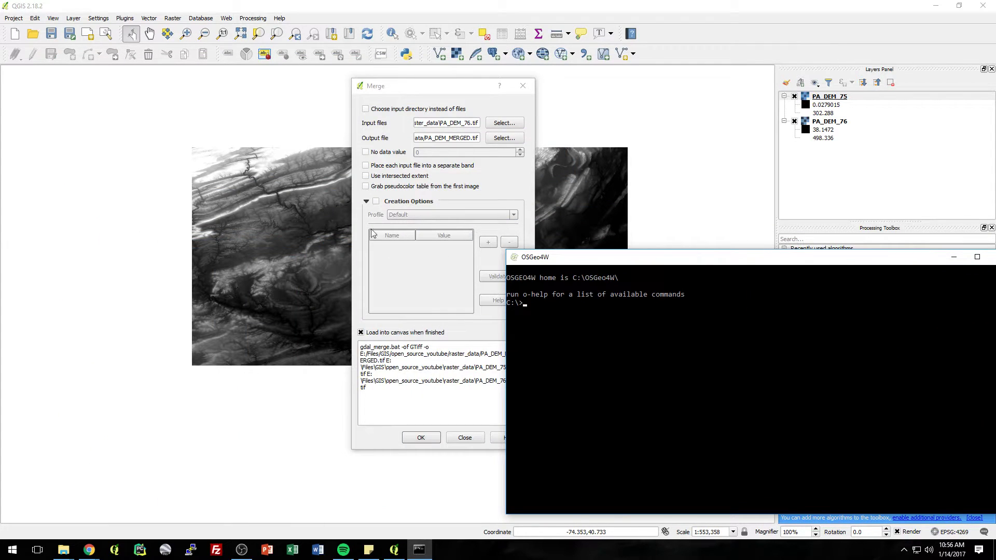
left_click_drag(589, 259, 491, 190)
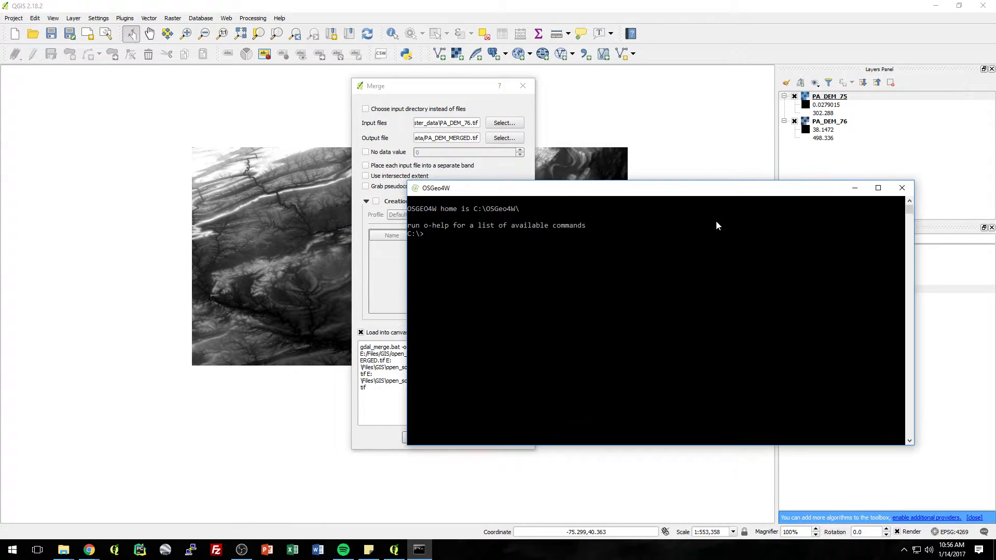
- Shift the OSGeo4W shell aside and close it, returning to the Merge dialog
left_click_drag(743, 192, 950, 227)
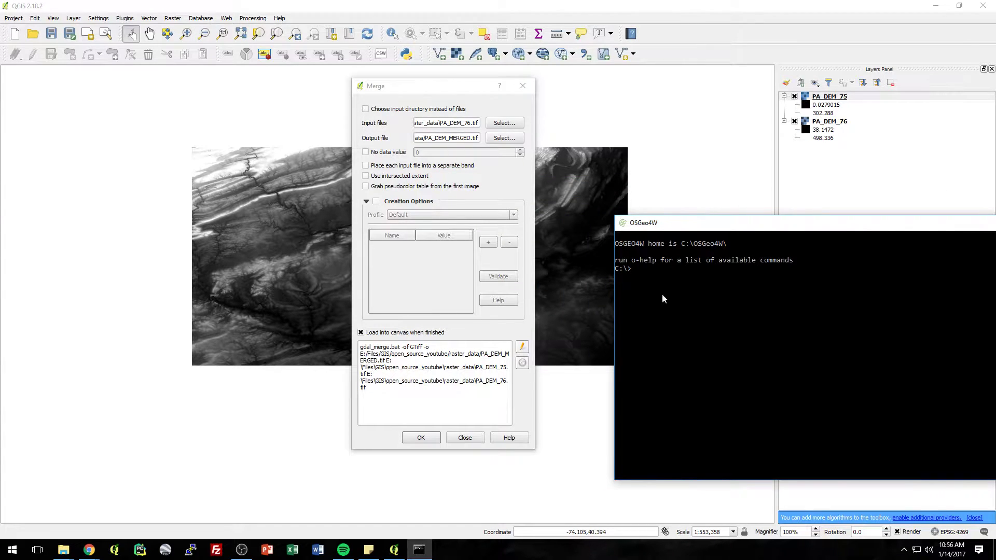
left_click(458, 102)
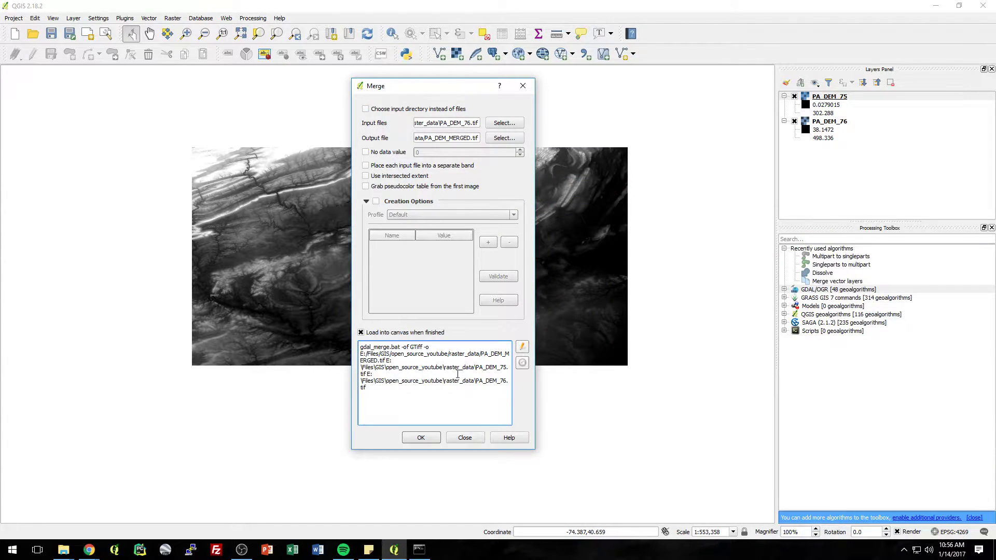
left_click(424, 551)
left_click_drag(716, 228, 266, 224)
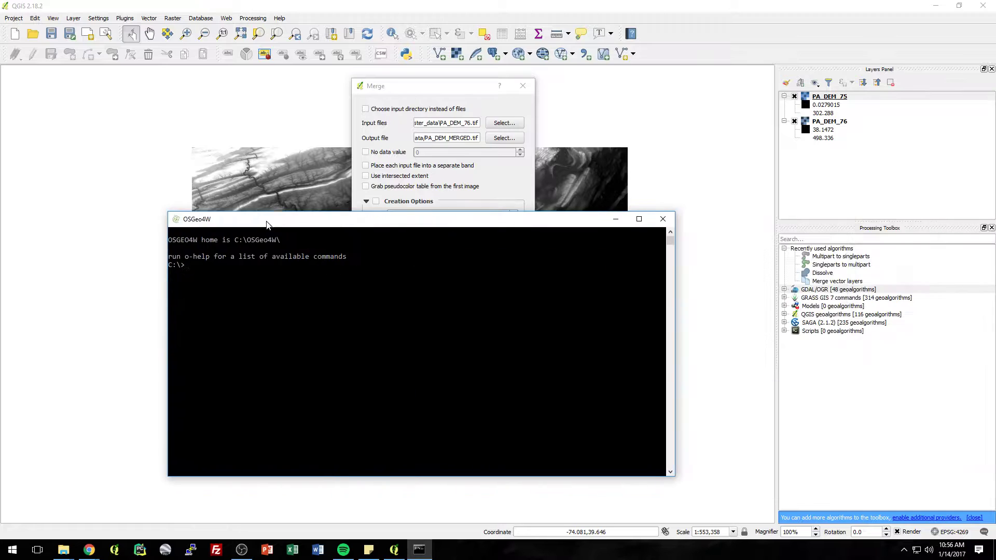
left_click(654, 222)
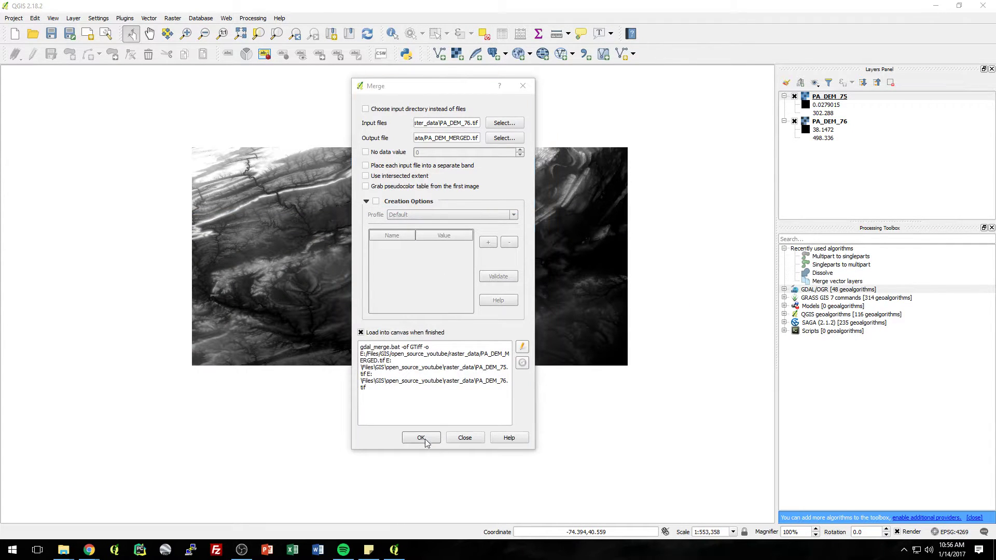
- Run the merge, confirm PA_DEM_MERGED in raster_data, dismiss the messages and close the Merge dialog
left_click(423, 439)
key("alt+Tab")
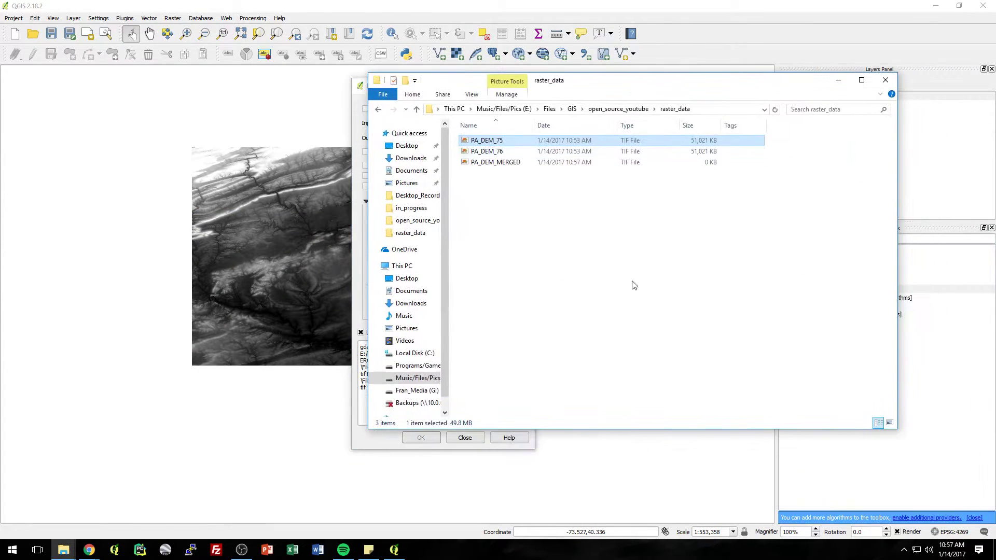
left_click(500, 163)
left_click_drag(584, 86, 822, 98)
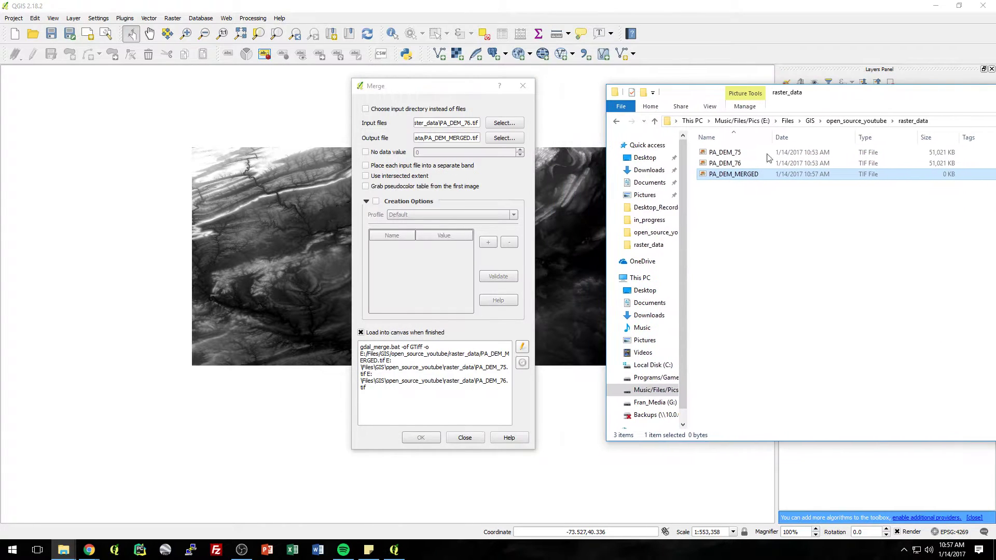
left_click(440, 281)
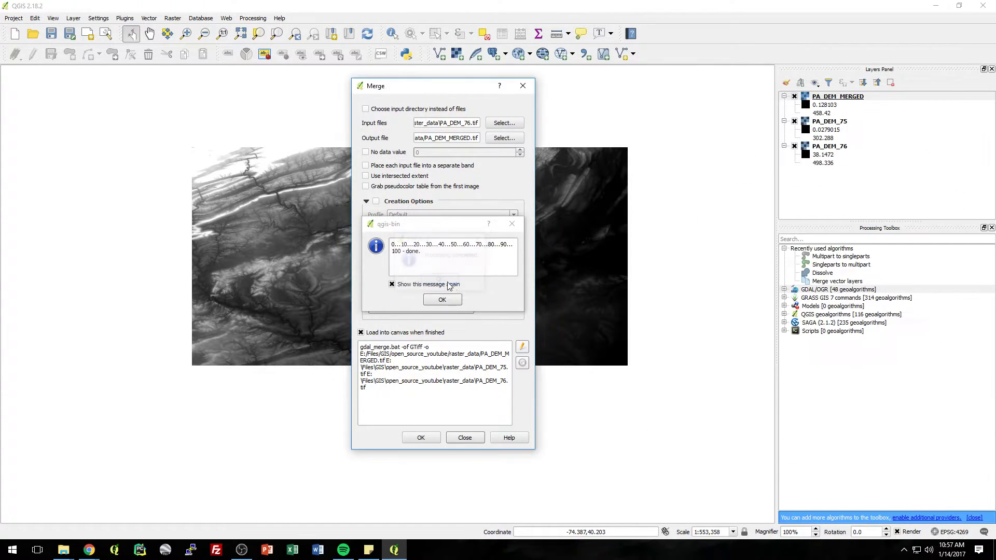
left_click(443, 300)
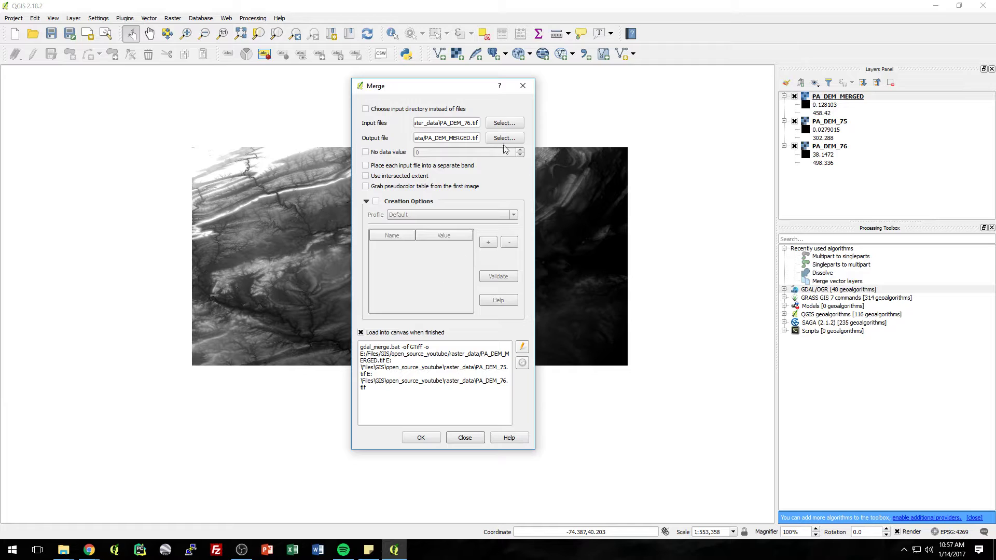
left_click(523, 86)
left_click(832, 121)
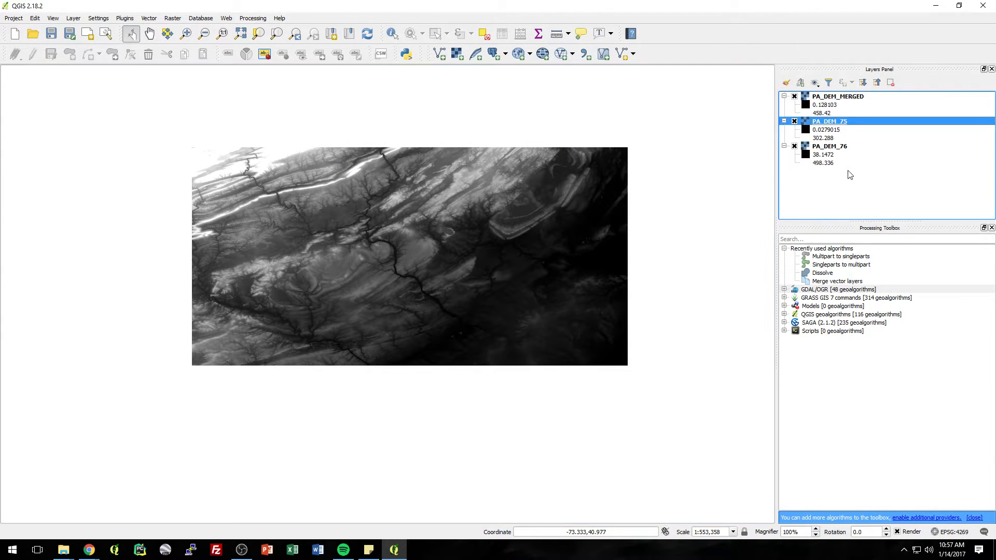
- Remove the PA_DEM_75 and PA_DEM_76 layers from the project
left_click(834, 147, "ctrl")
right_click(834, 147)
left_click(867, 195)
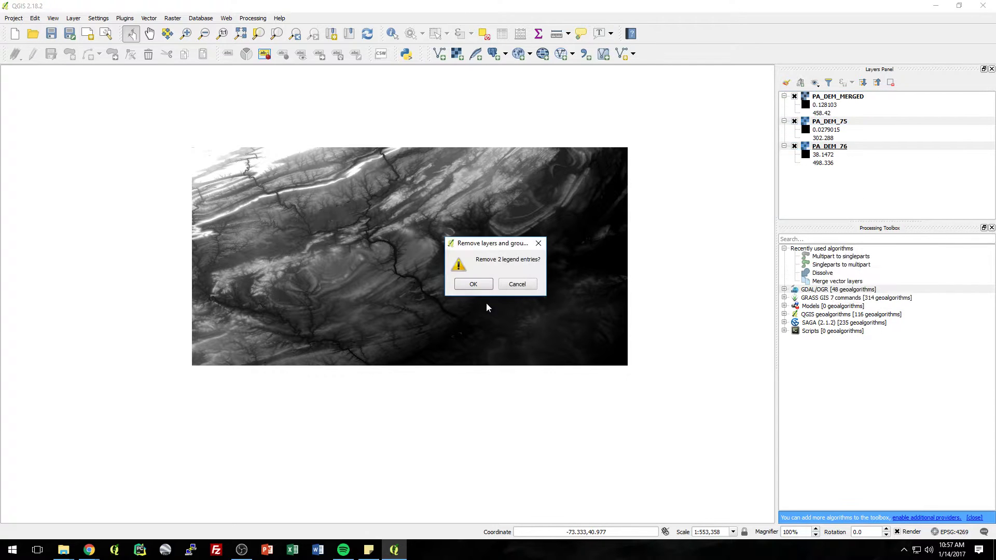
left_click(473, 284)
- Toggle PA_DEM_MERGED's visibility, peek at its properties, and zoom around the raster
left_click(794, 97)
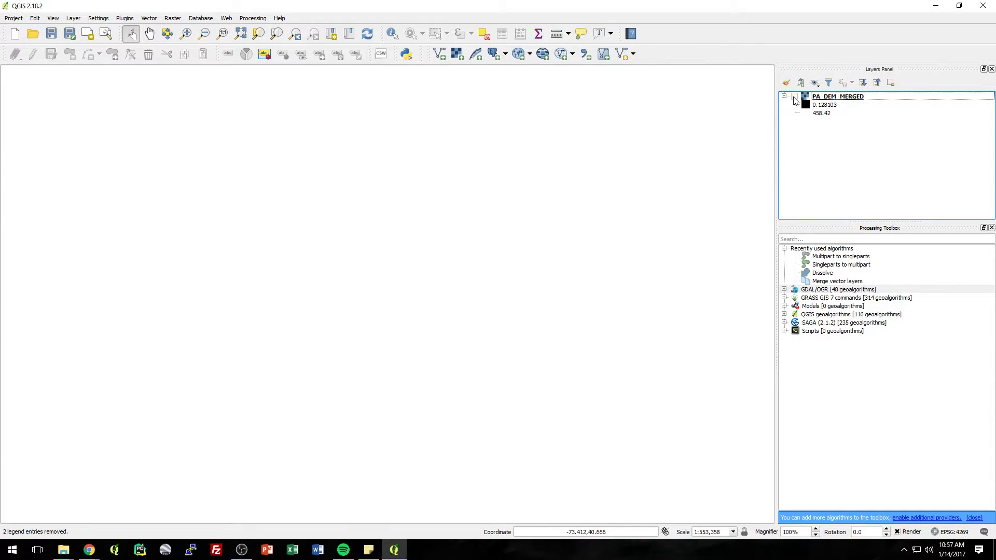
double_click(837, 97)
left_click(690, 111)
left_click(794, 97)
scroll(434, 239, "up", 1)
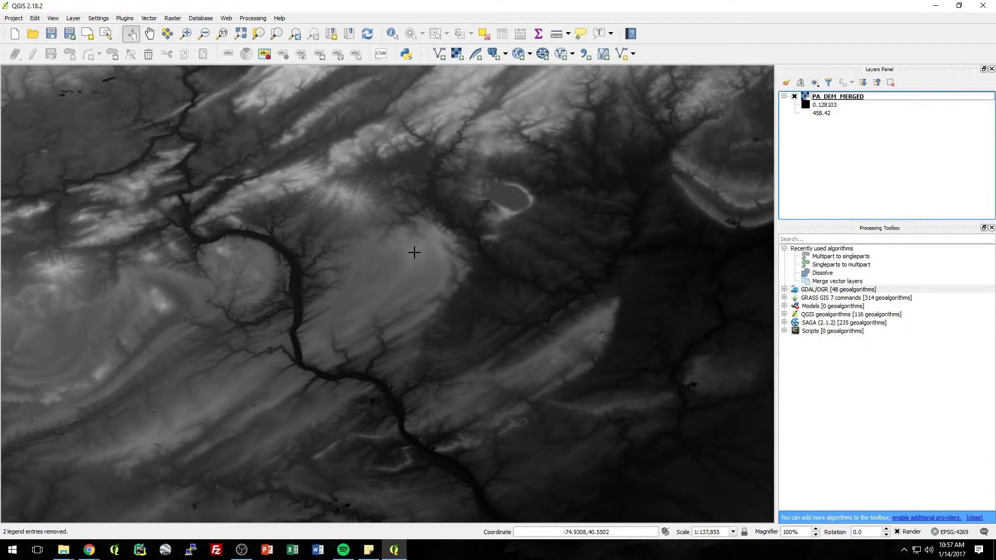
scroll(422, 251, "down", 1)
scroll(422, 251, "up", 1)
scroll(459, 270, "down", 1)
scroll(451, 219, "up", 1)
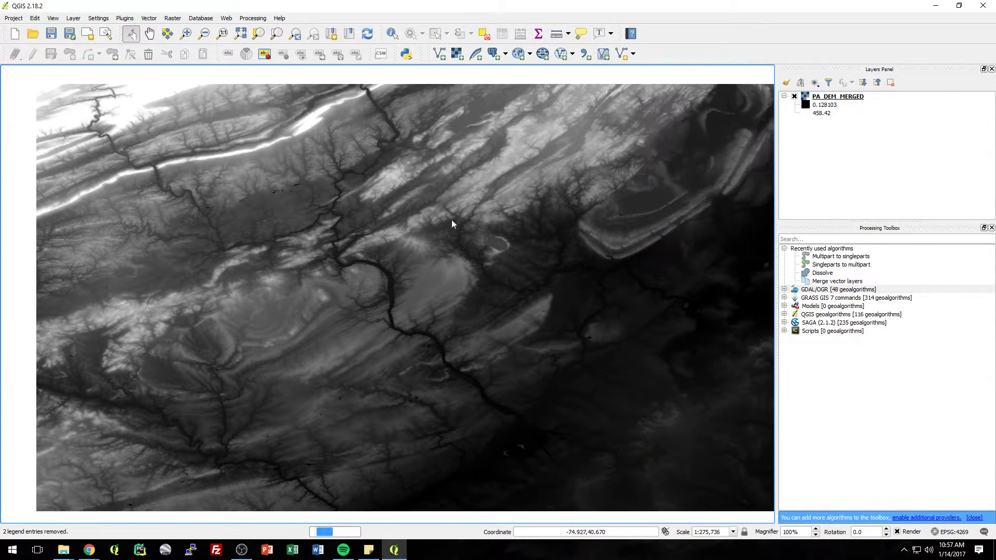
- Quit QGIS, discarding the unsaved project
left_click(983, 6)
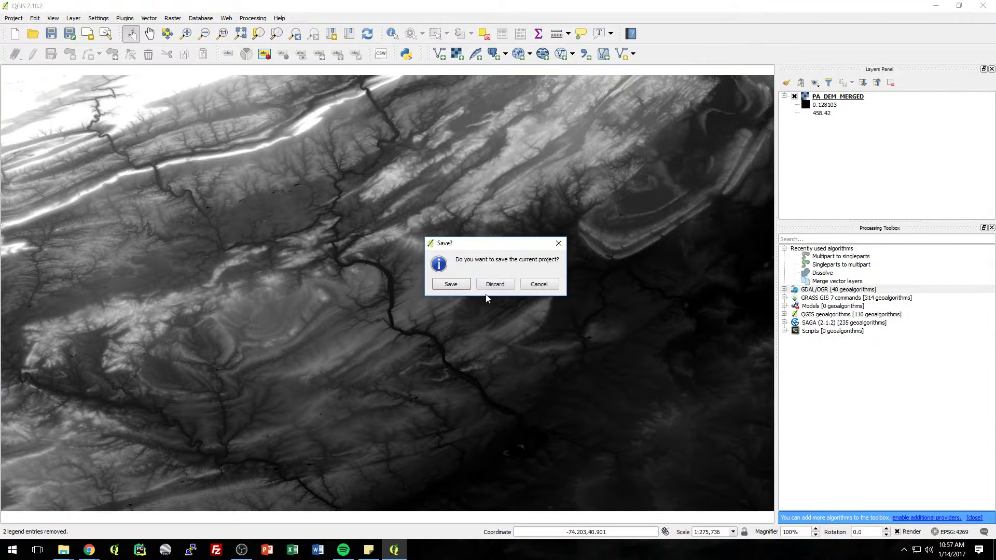
left_click(490, 283)
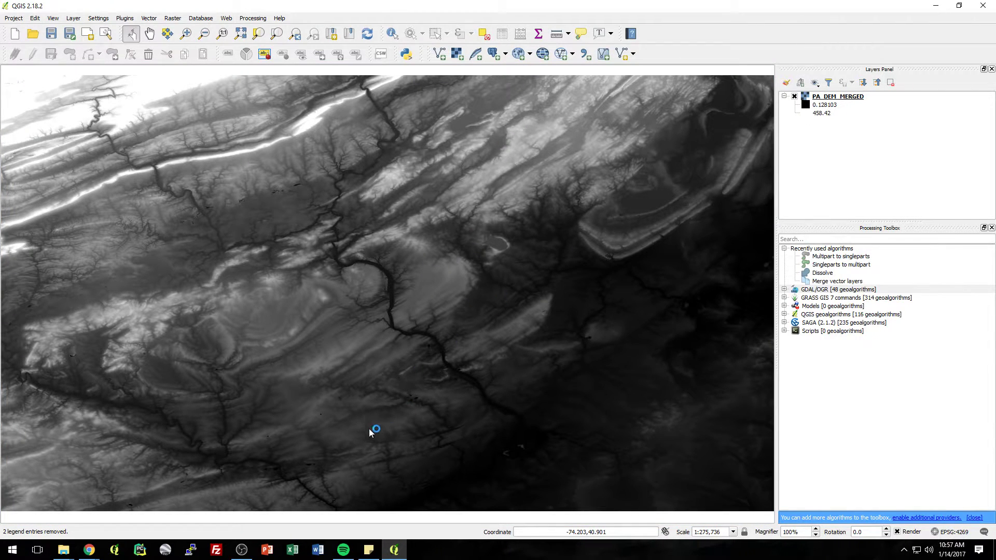
mouse_move(89, 556)
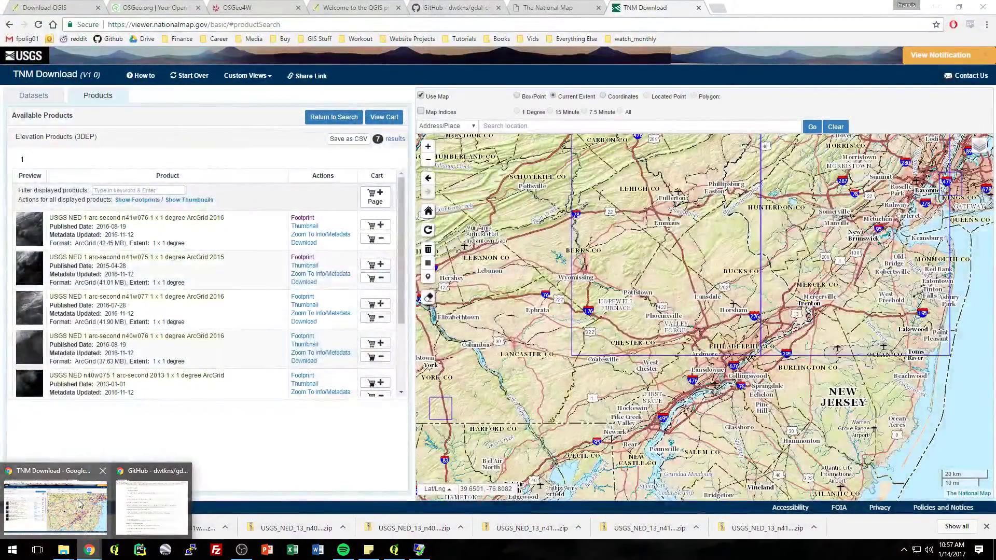
- Close the crashed QGIS notice and bring up the GitHub gdal-cheat-sheet page
left_click(78, 503)
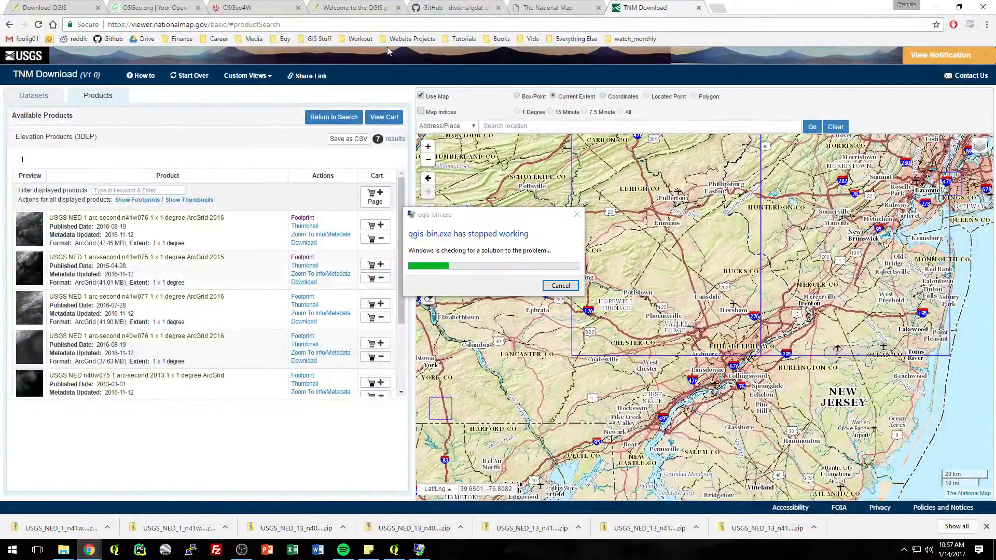
left_click(550, 288)
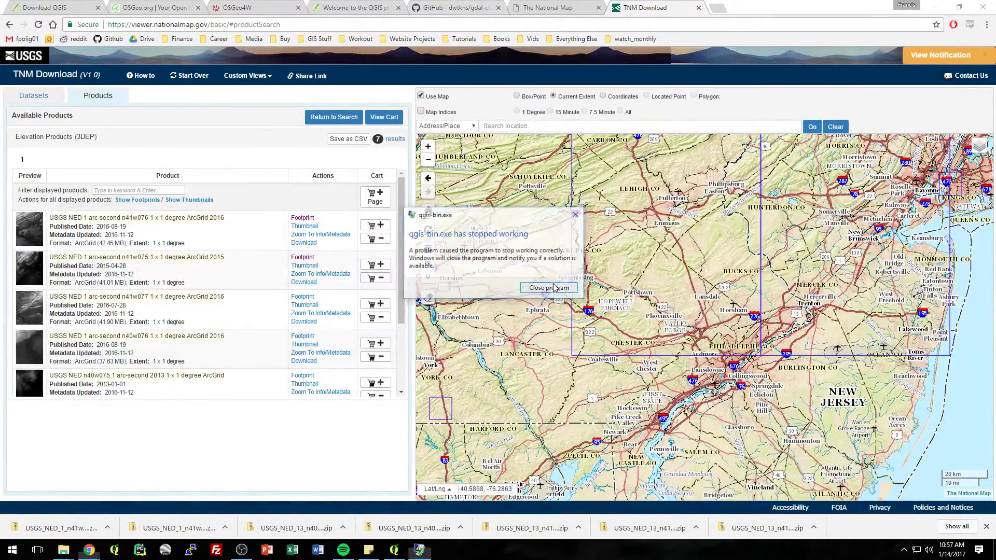
left_click(452, 7)
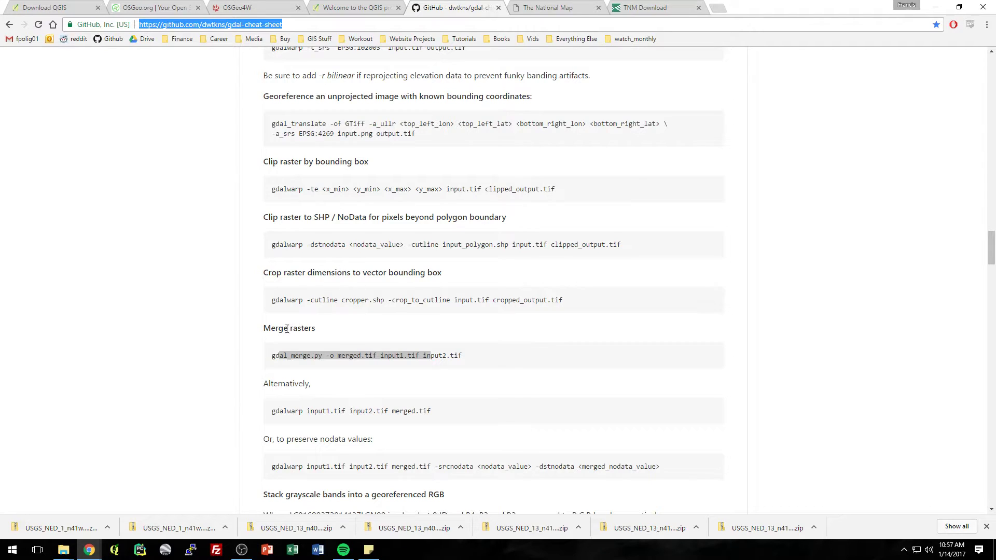
- Scroll to Merge rasters and select the gdal_merge.py -o merged.tif input1.tif input2.tif command
scroll(291, 327, "up", 3)
scroll(327, 316, "down", 1)
scroll(348, 414, "down", 1)
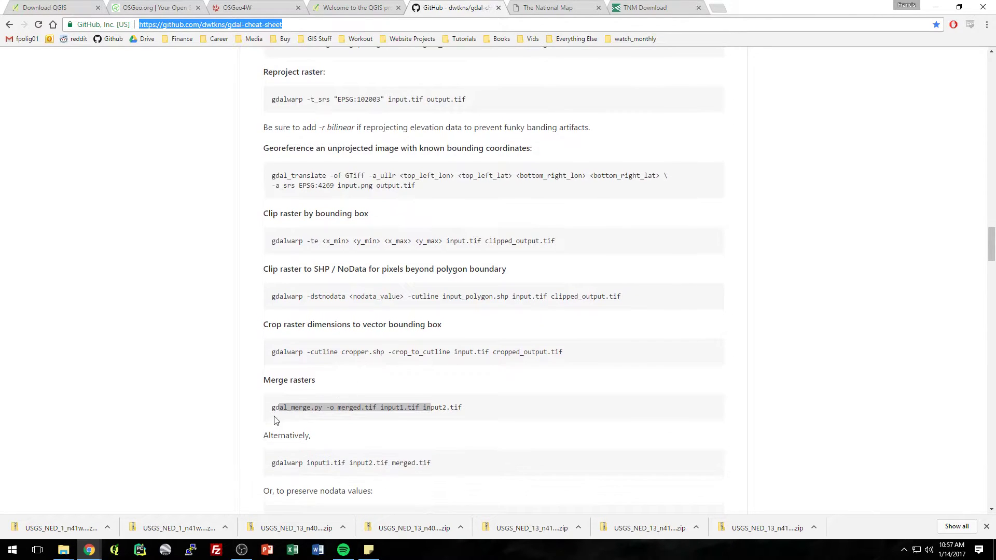
triple_click(276, 382)
scroll(337, 382, "up", 14)
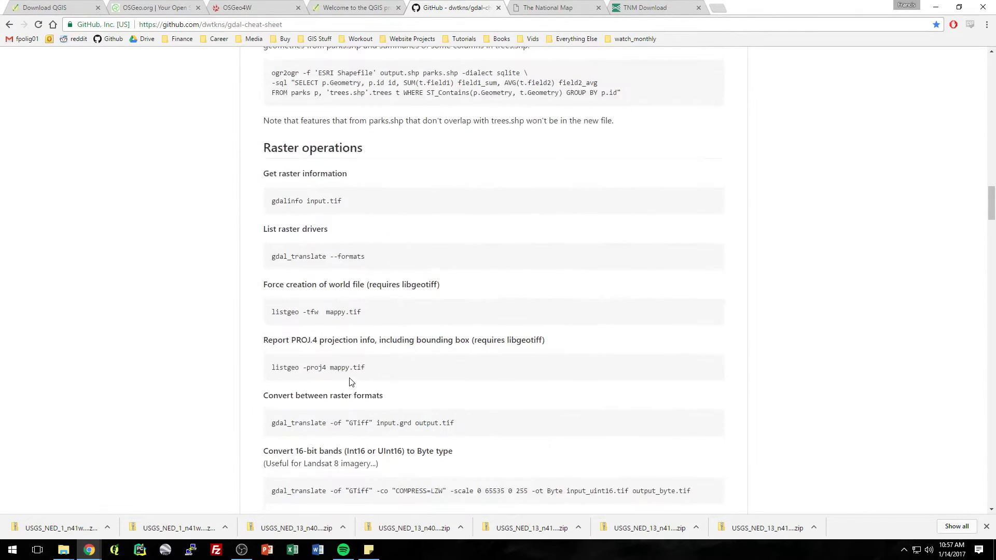
left_click_drag(277, 305, 373, 306)
scroll(374, 306, "down", 13)
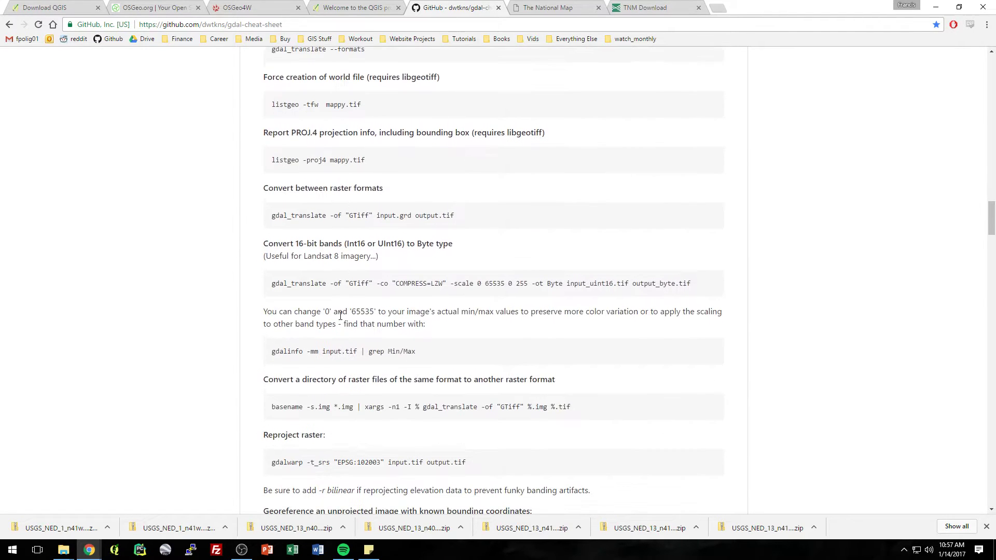
scroll(343, 318, "down", 6)
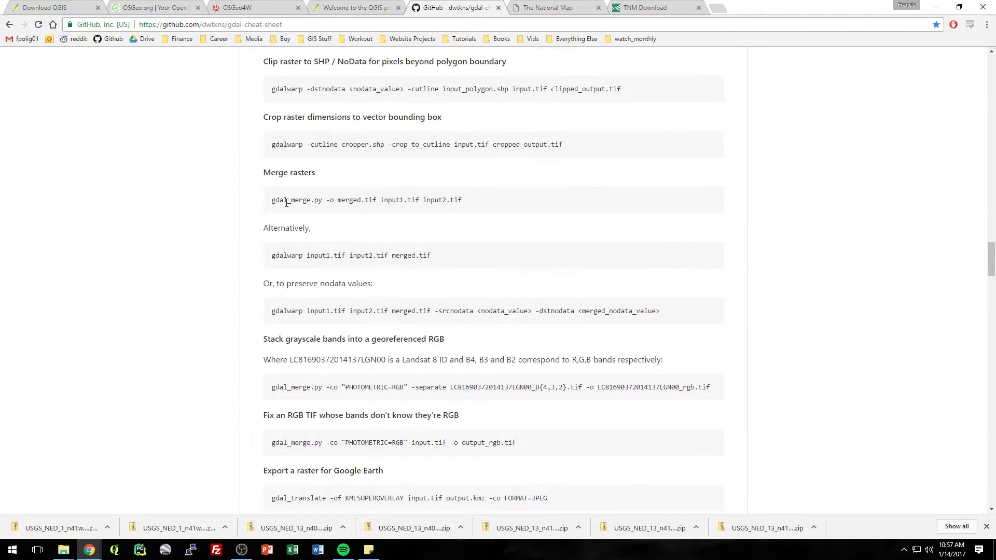
left_click_drag(284, 201, 396, 207)
left_click(266, 203)
left_click_drag(280, 201, 321, 202)
left_click(63, 549)
left_click(66, 508)
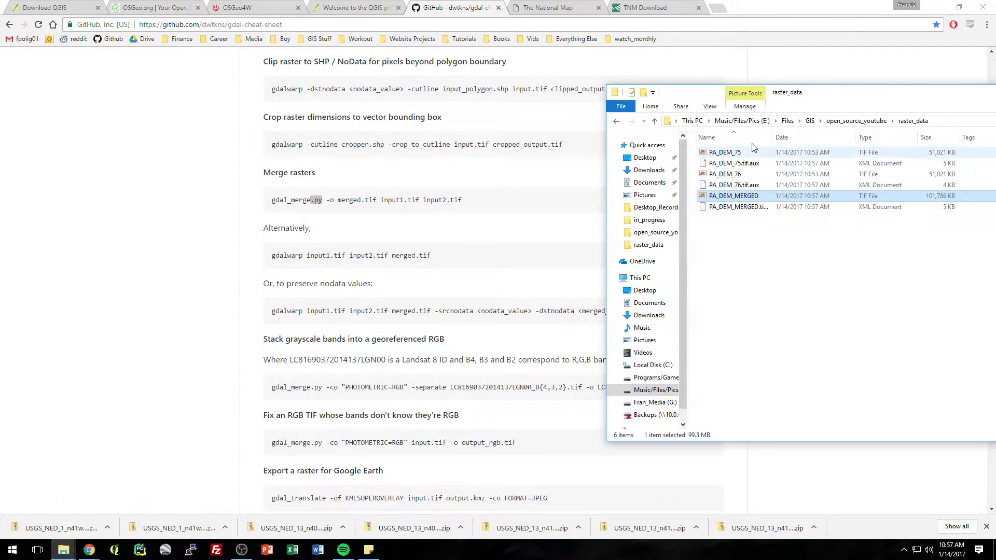
left_click_drag(752, 92, 479, 92)
left_click(429, 125)
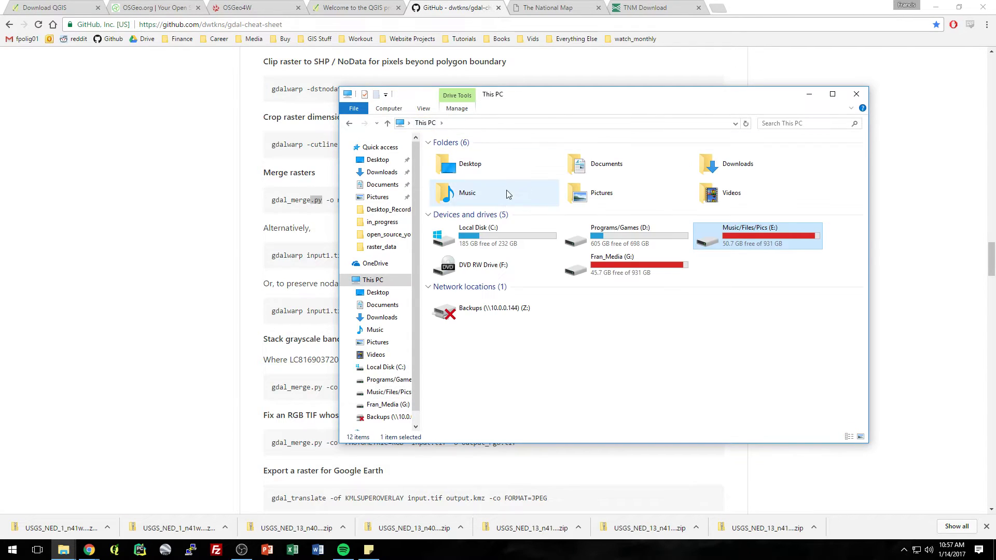
double_click(422, 228)
left_click(456, 158)
double_click(457, 160)
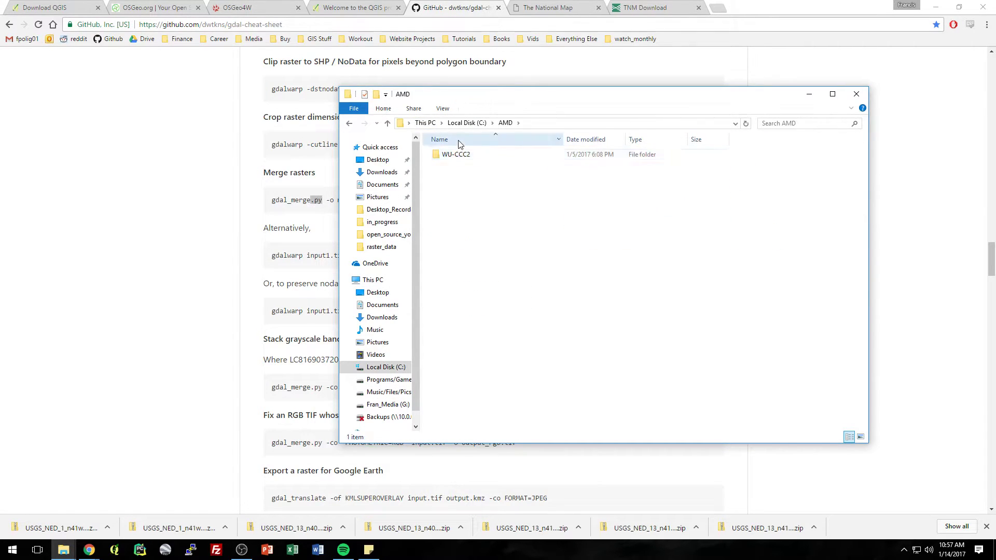
left_click(467, 123)
double_click(456, 166)
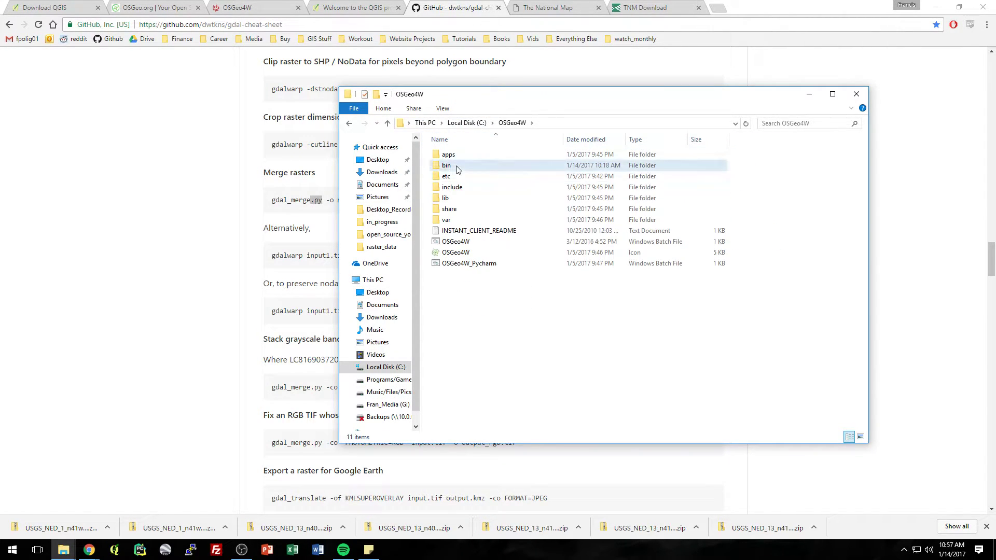
double_click(465, 166)
scroll(497, 259, "down", 10)
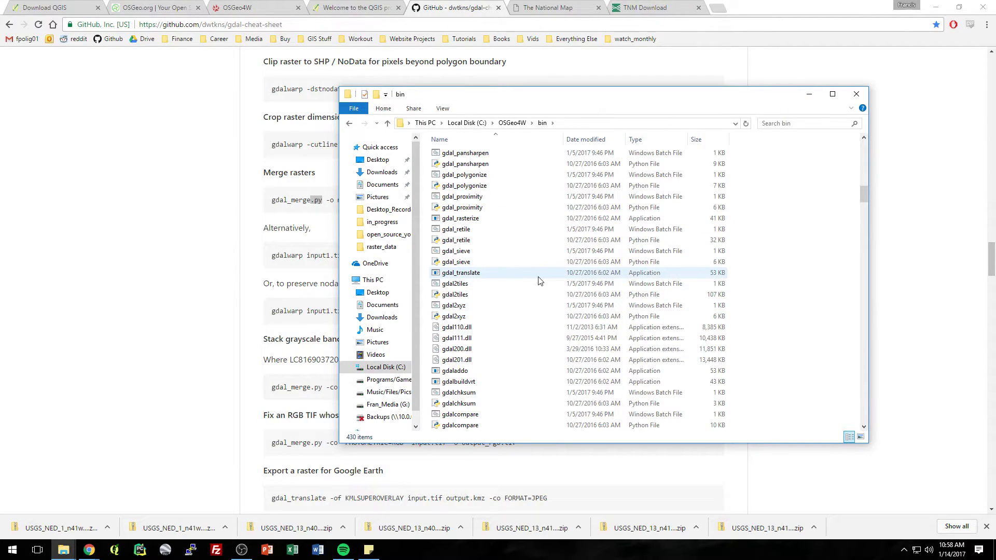
left_click_drag(491, 98, 446, 114)
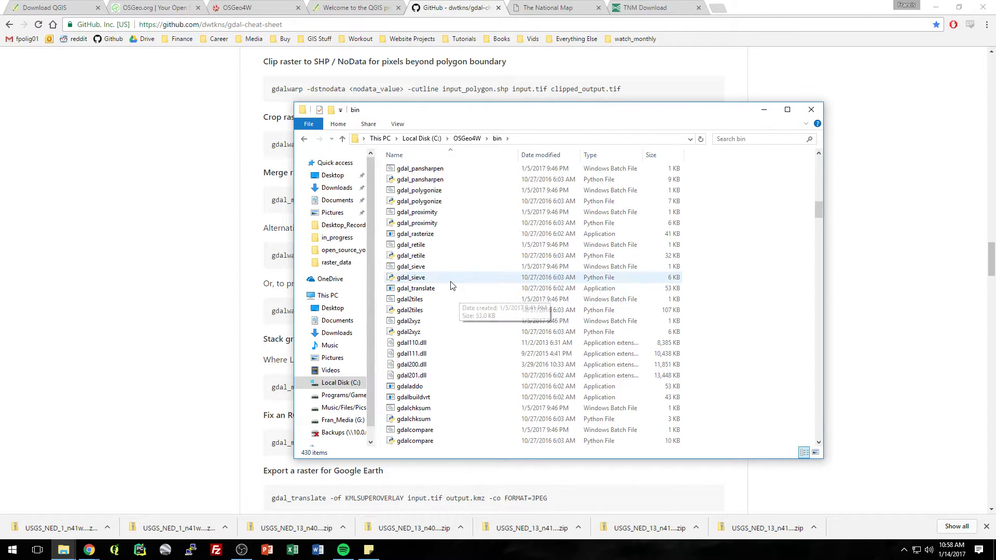
scroll(449, 323, "down", 4)
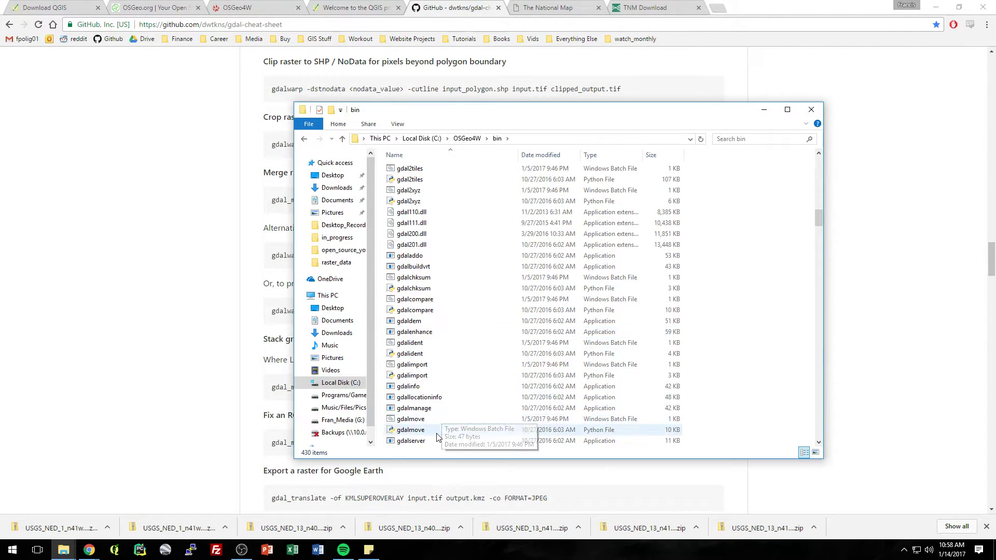
left_click(438, 407)
scroll(439, 408, "down", 6)
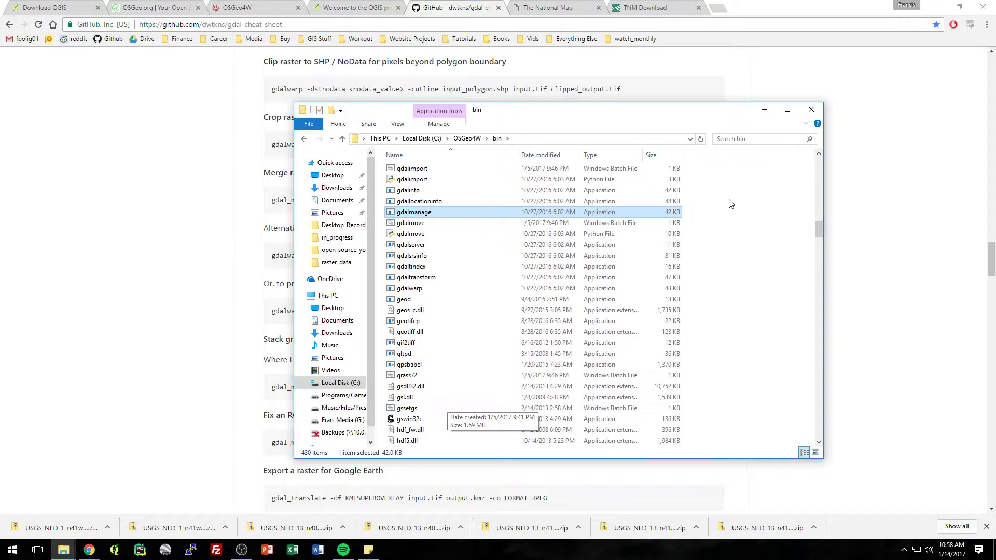
left_click(737, 139)
type("gdal")
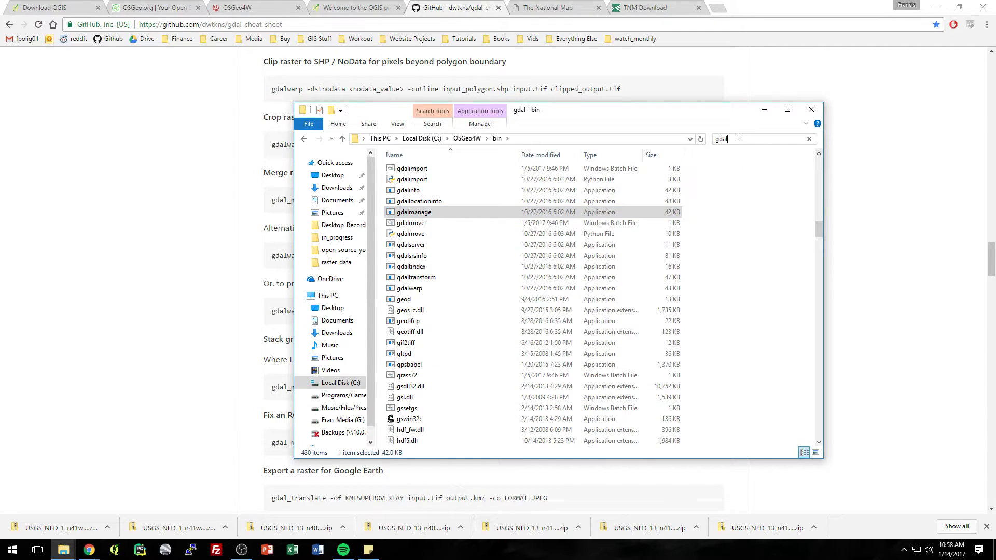
type("_merge")
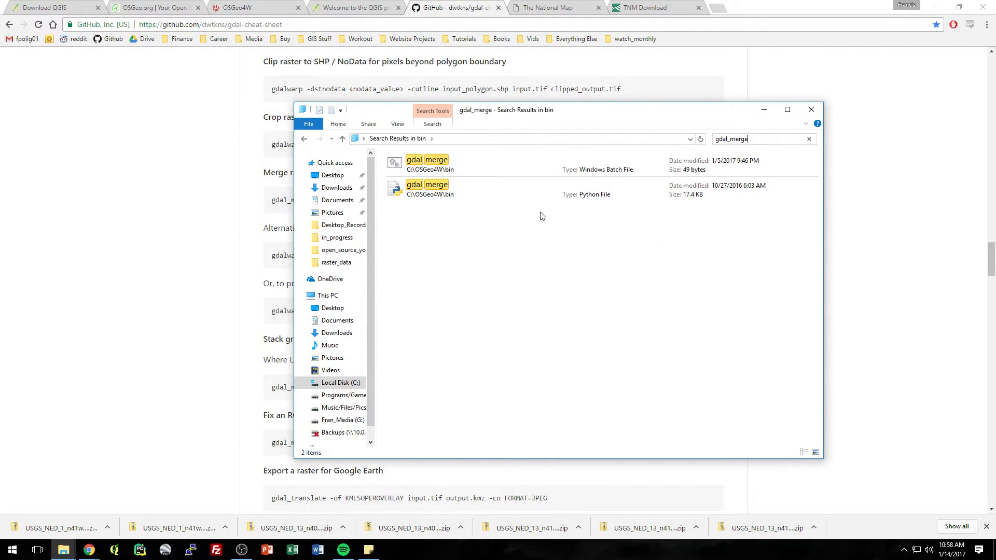
left_click(494, 189)
left_click(489, 163)
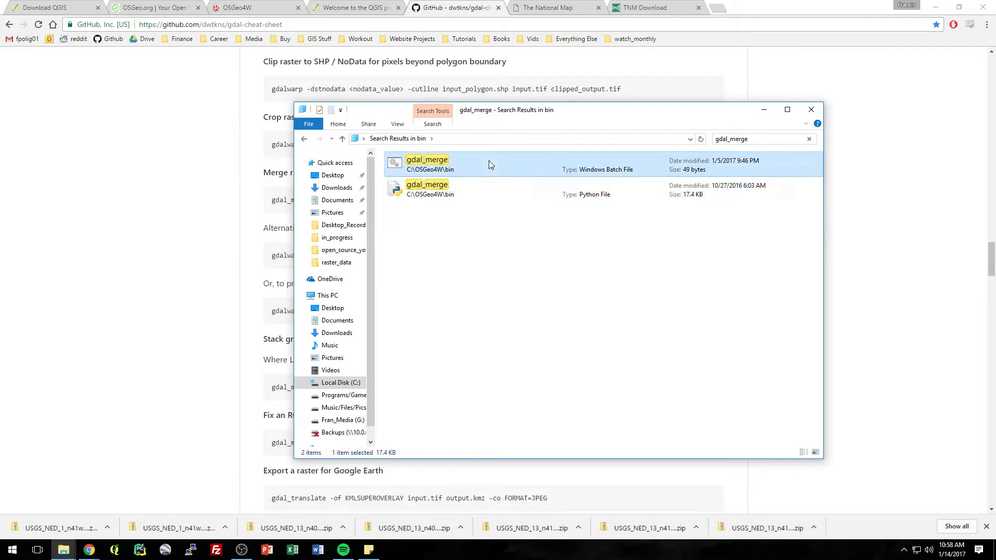
left_click(482, 187)
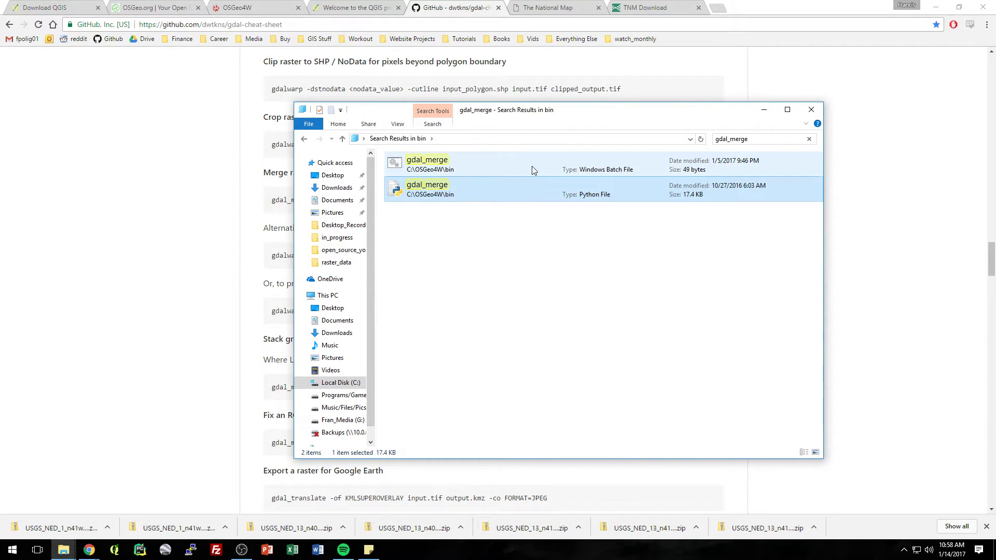
left_click(491, 165)
right_click(490, 164)
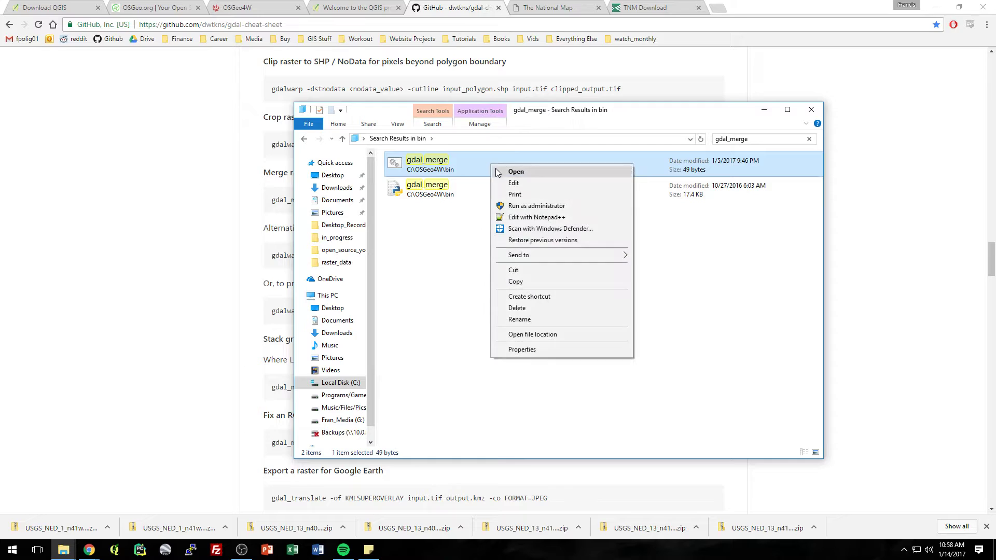
left_click(513, 183)
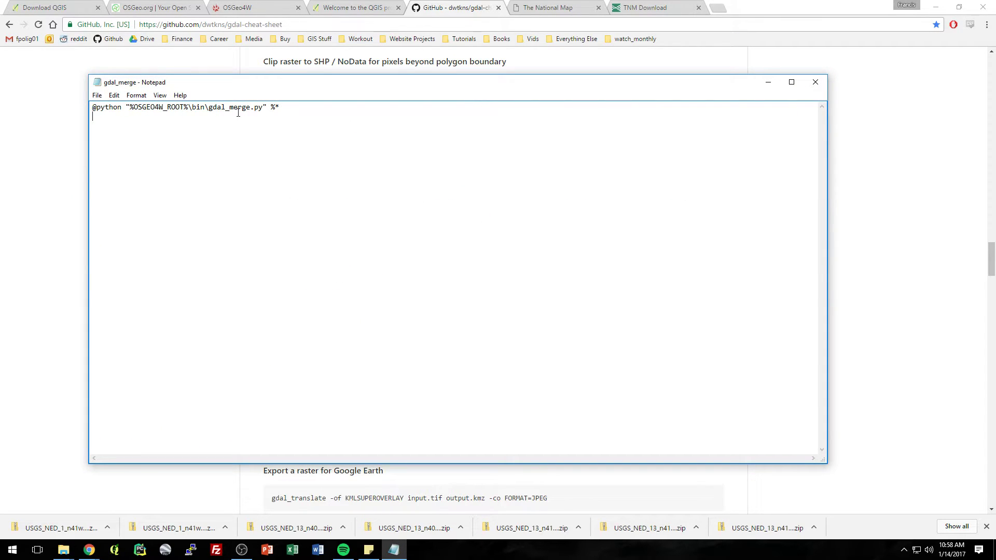
left_click(815, 82)
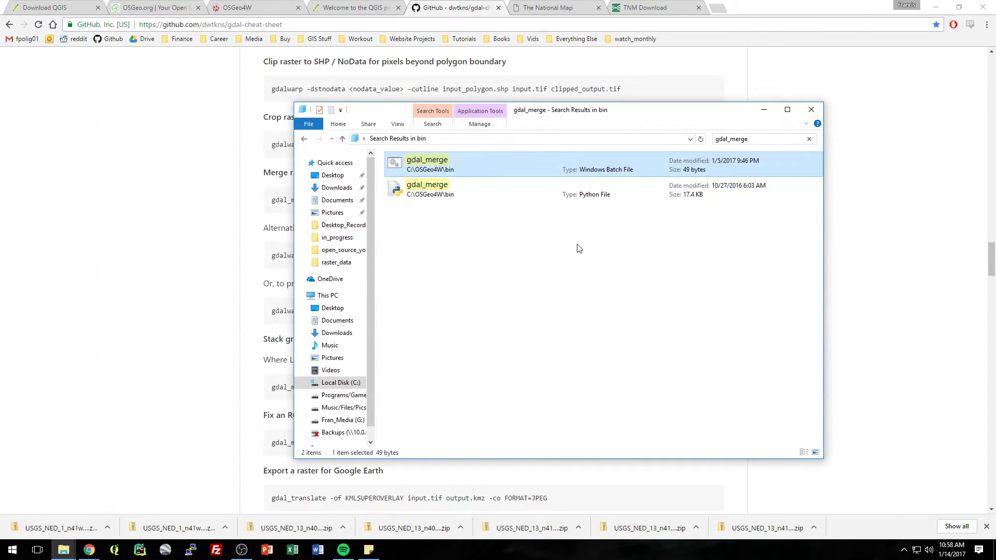
left_click(816, 112)
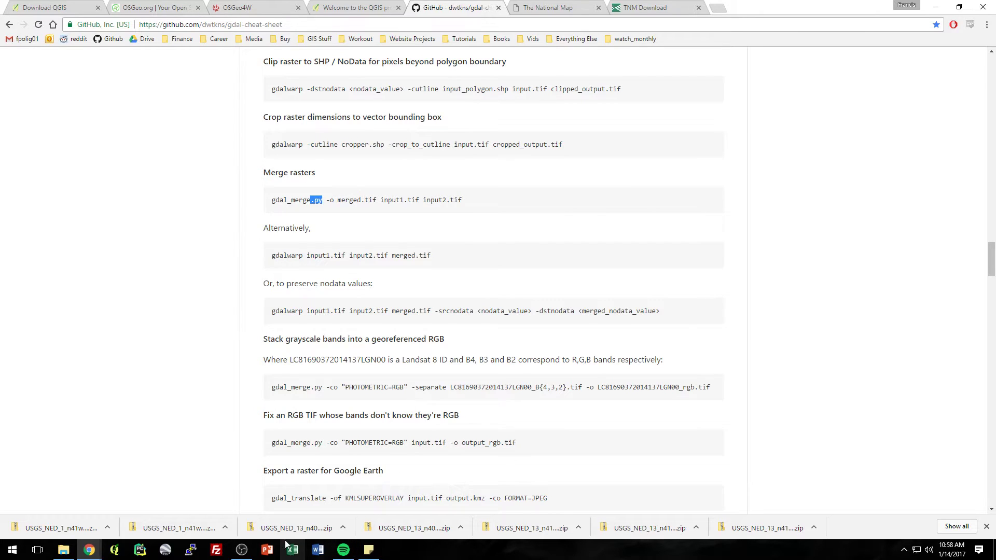
- Launch OSGeo4W Shell via a Start search for 'os', move it right, and type gdal_merge.py -o
left_click(20, 549)
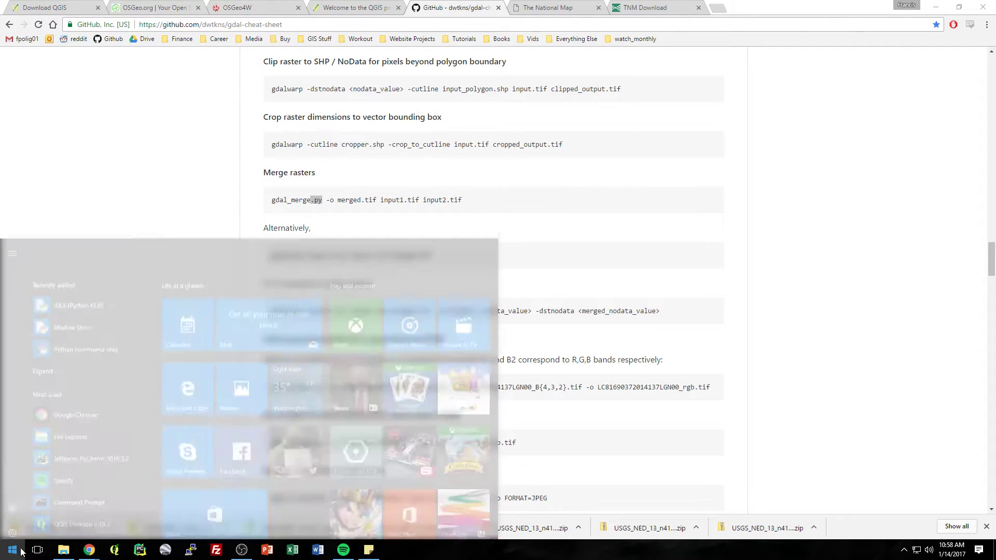
type("os")
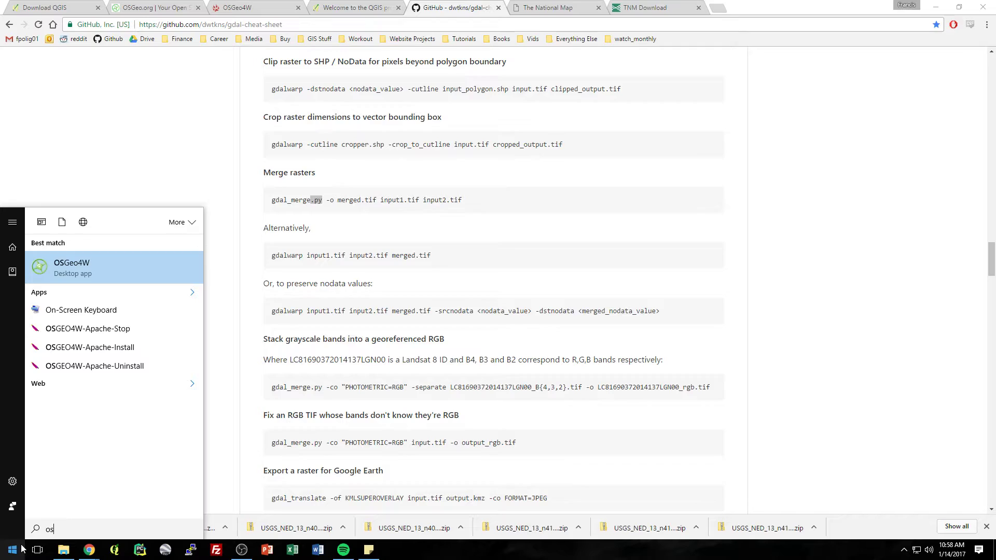
key("Return")
left_click_drag(279, 78, 649, 141)
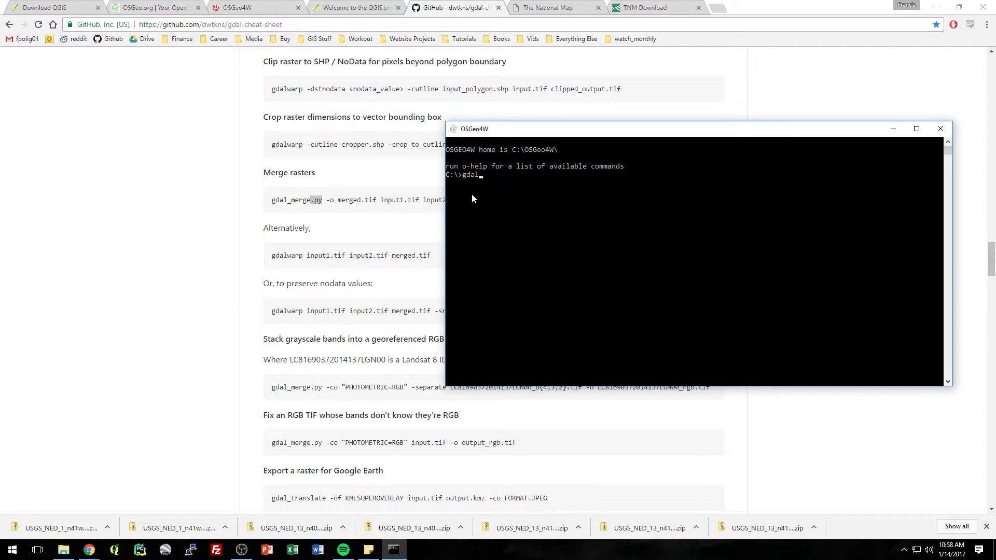
type("gdal_merge.py -o")
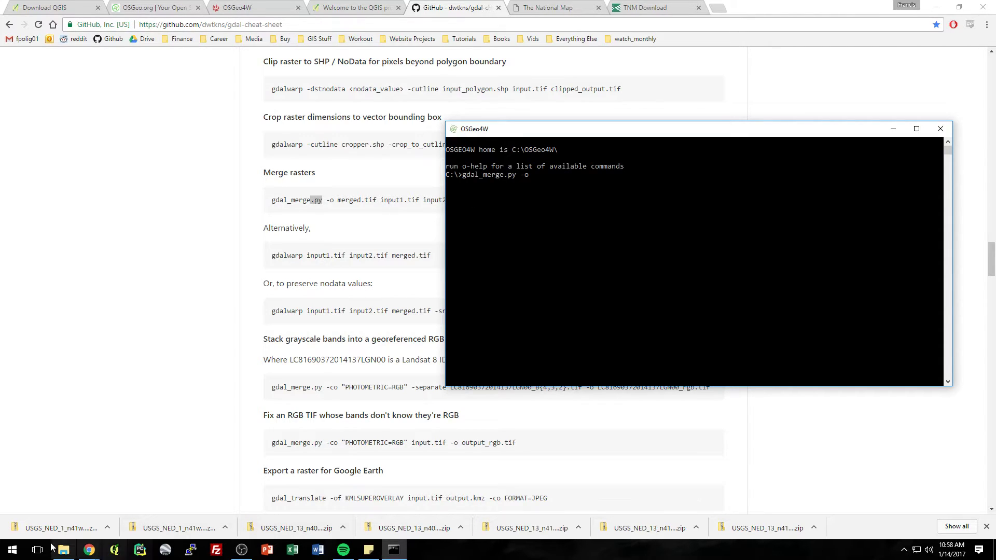
left_click(65, 551)
- Open raster_data in a new Explorer window and delete PA_DEM_MERGED and PA_DEM_MERGED.tif.aux
right_click(67, 553)
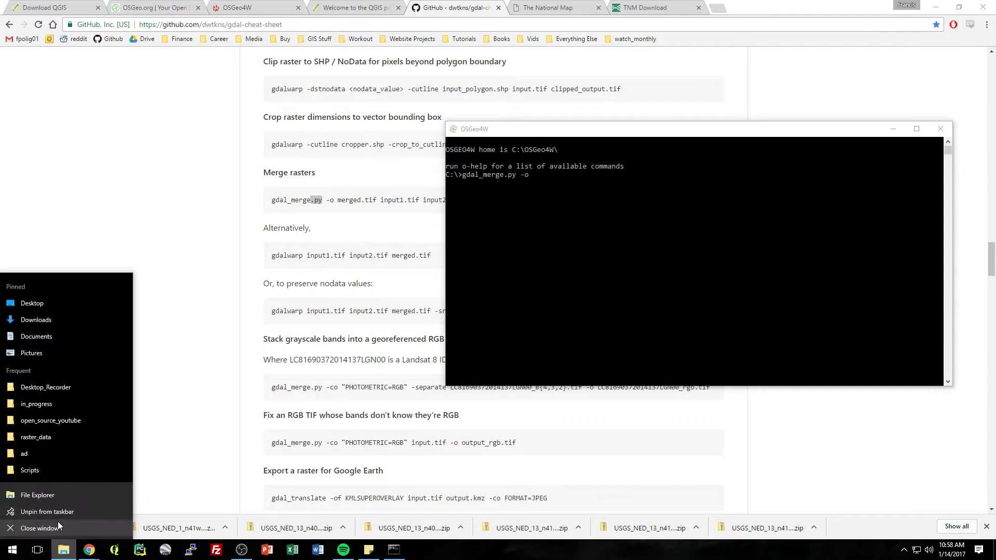
left_click(60, 493)
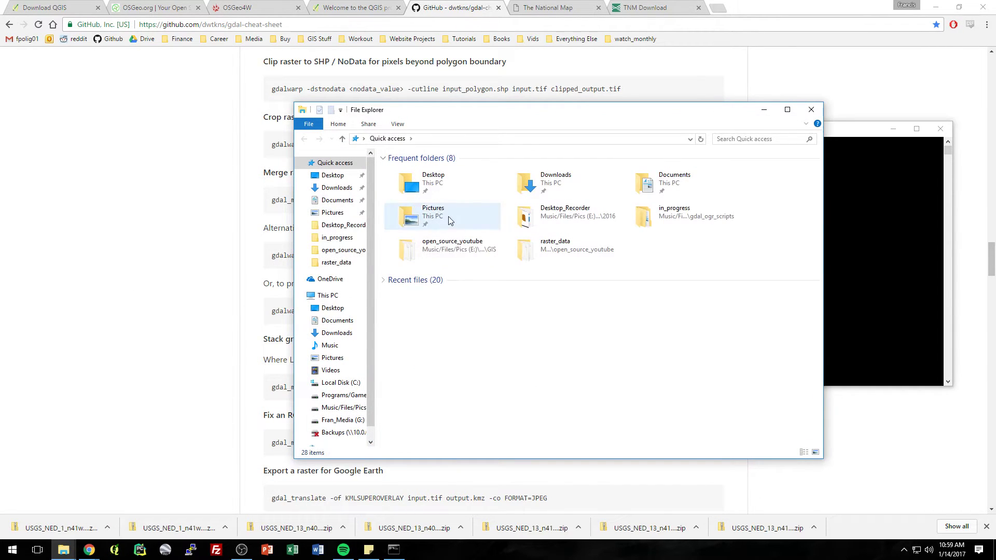
double_click(477, 250)
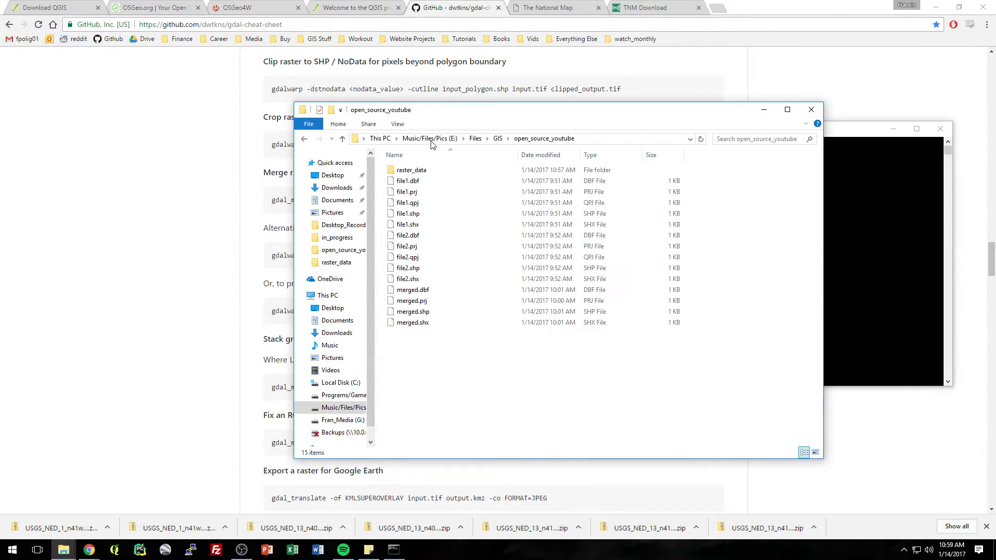
double_click(446, 172)
left_click_drag(524, 122, 641, 138)
left_click_drag(565, 263, 553, 227)
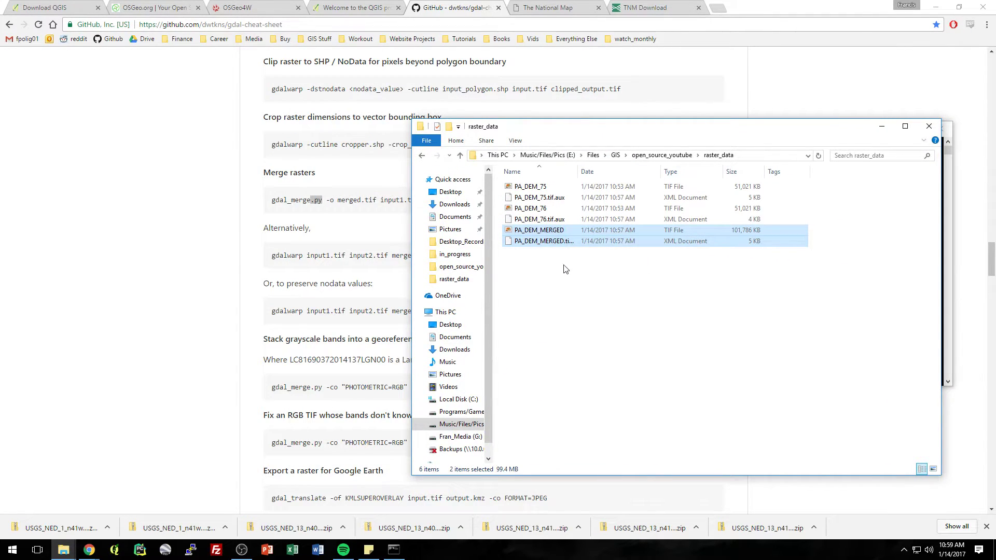
key("Delete")
left_click_drag(613, 130, 687, 169)
- Arrange console and Explorer side by side and set the output to raster_data\PA_MERGED_DEM.tif
left_click_drag(521, 130, 109, 114)
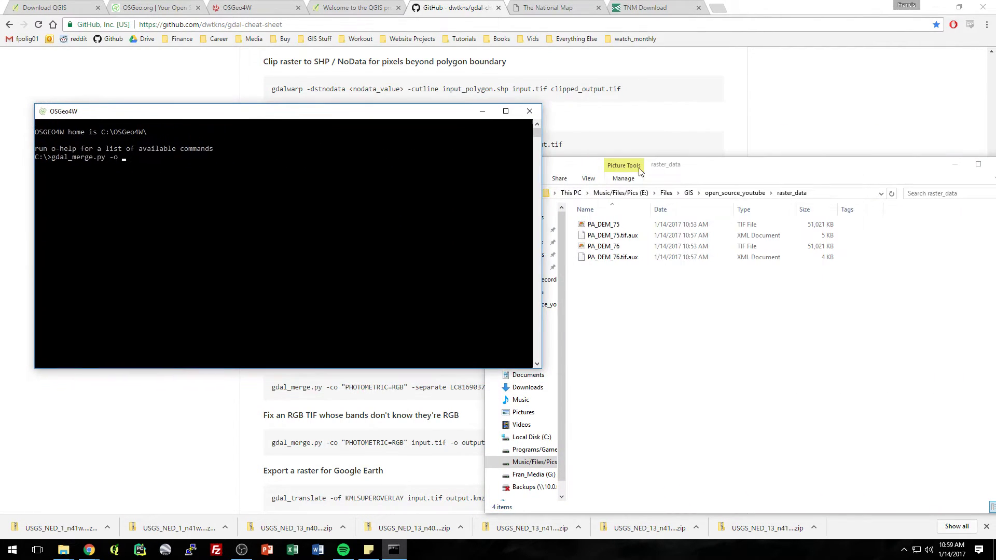
left_click_drag(560, 165, 315, 172)
left_click(314, 156)
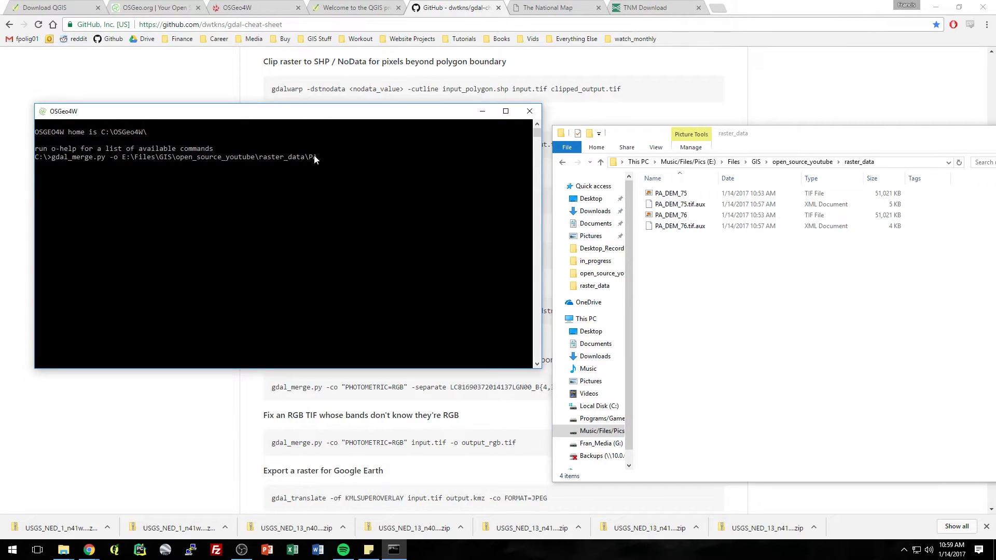
type("\\PA_MERGED_DEM.tif")
left_click_drag(294, 111, 284, 76)
- Add PA_DEM_75 and PA_DEM_76 as inputs, run gdal_merge, and select the new PA_MERGED_DEM file
left_click_drag(674, 199, 325, 156)
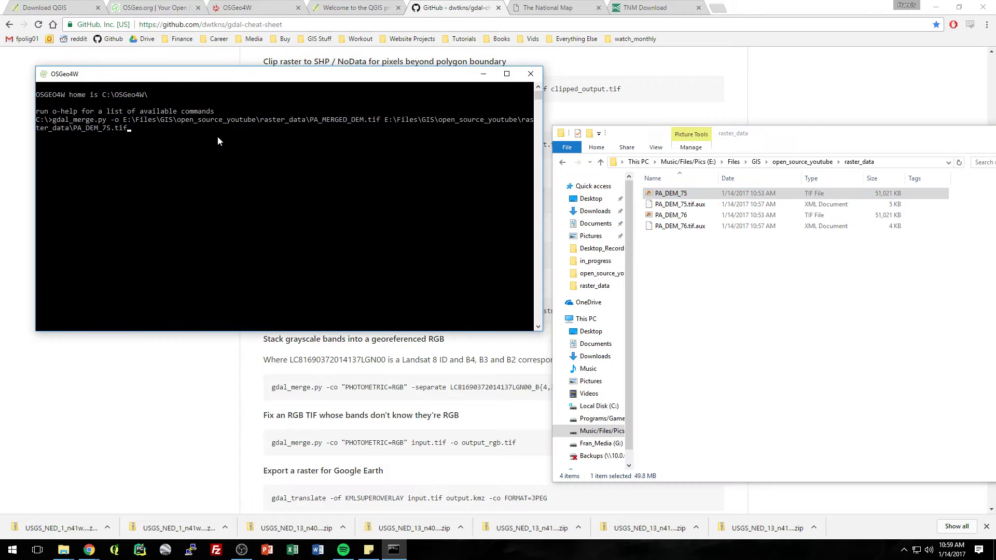
left_click(691, 217)
left_click_drag(693, 219, 223, 168)
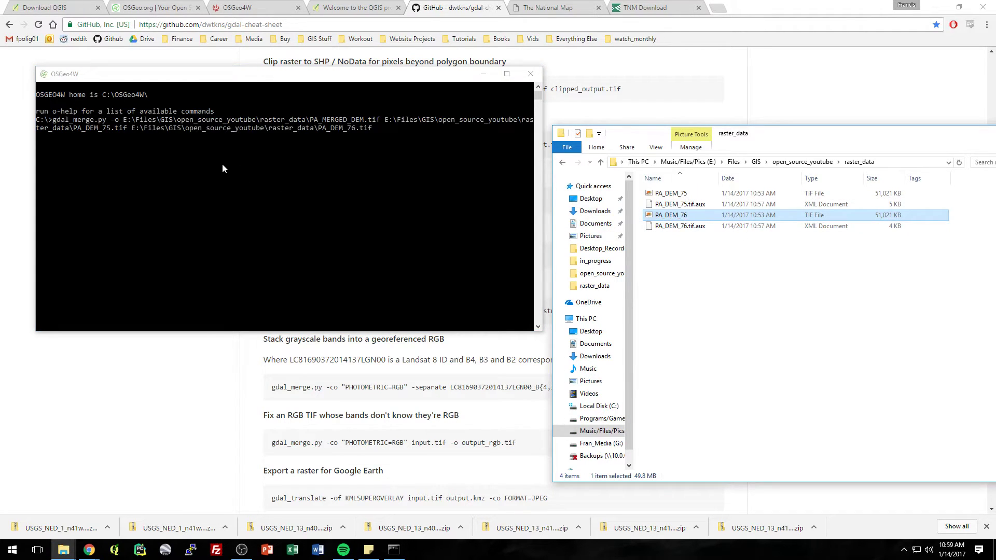
left_click(402, 208)
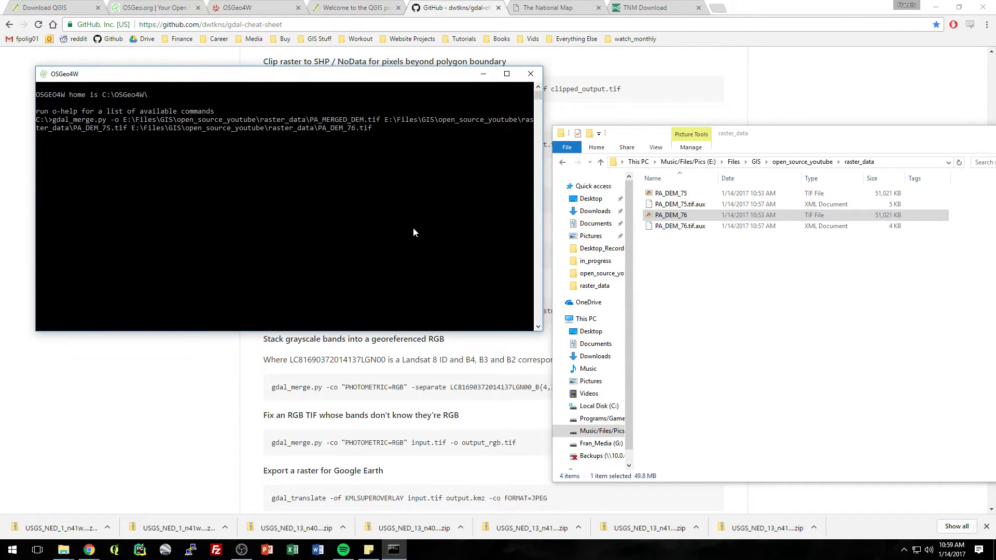
key("Return")
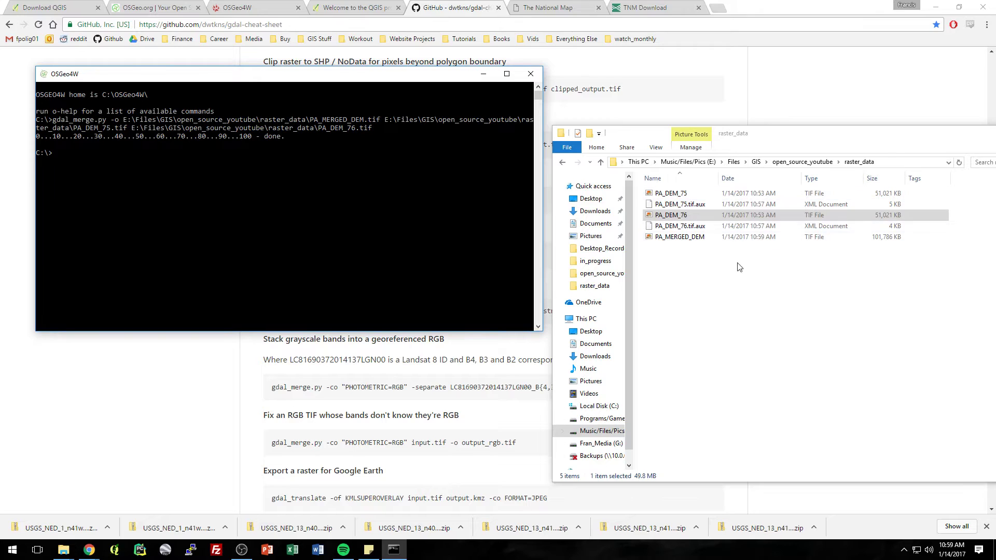
left_click(679, 237)
- Minimize the console and arrange the folder window beside QGIS
left_click(482, 73)
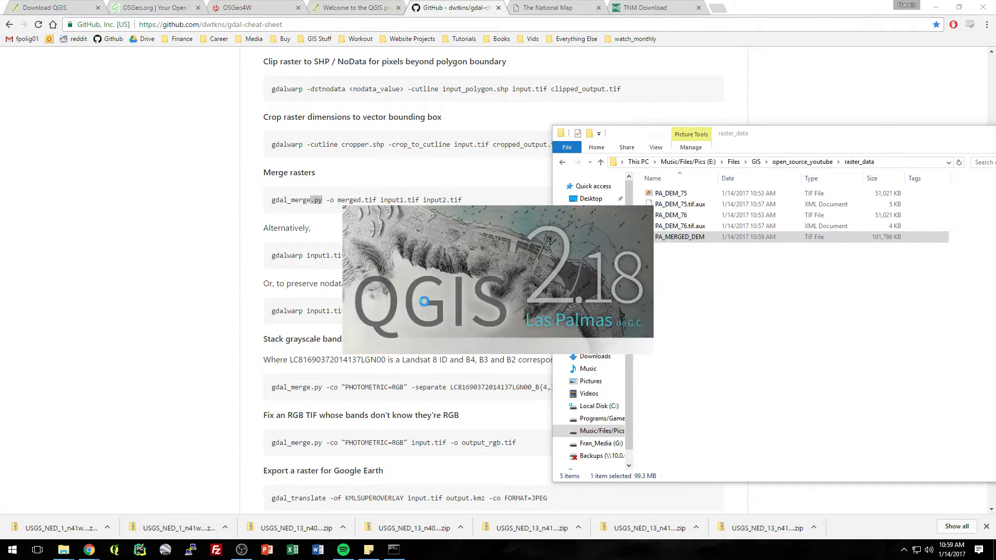
left_click_drag(748, 136, 676, 135)
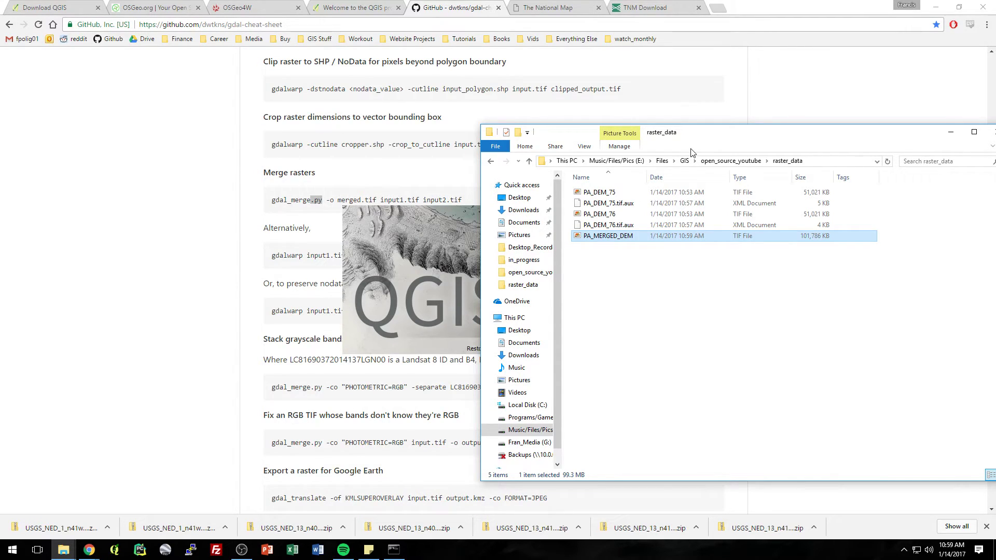
left_click_drag(721, 139, 626, 125)
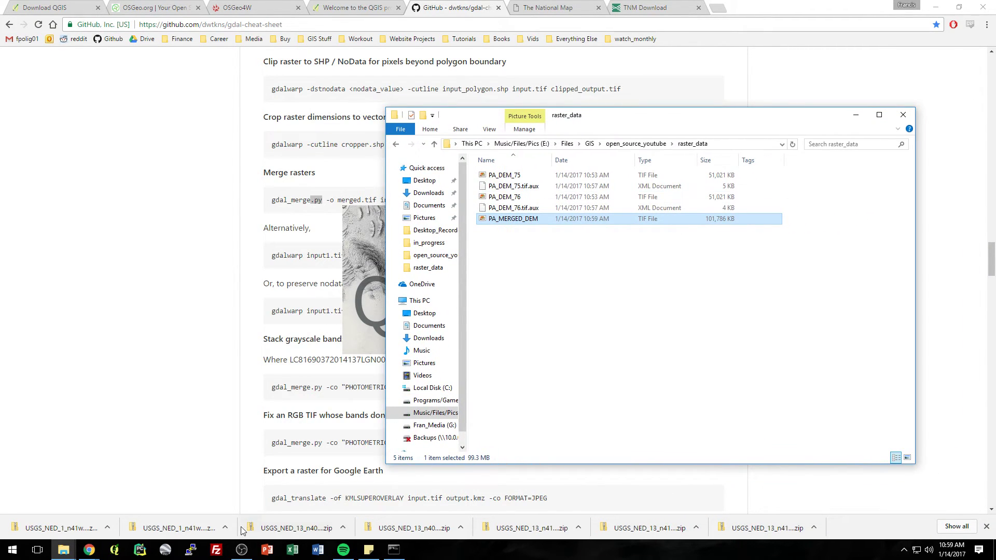
left_click(331, 185)
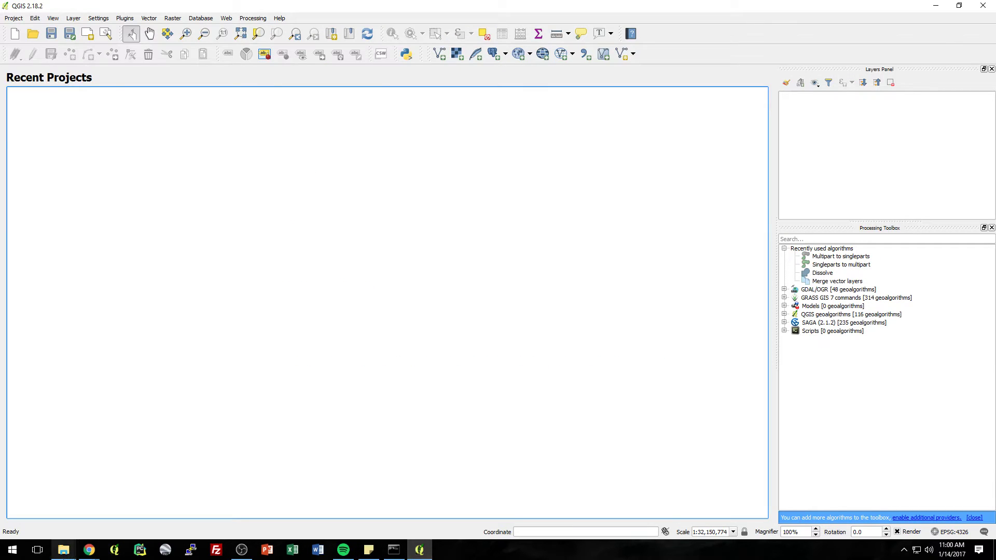
- Drag PA_MERGED_DEM from the raster_data folder onto the QGIS map canvas as a layer
mouse_move(63, 550)
left_click(138, 500)
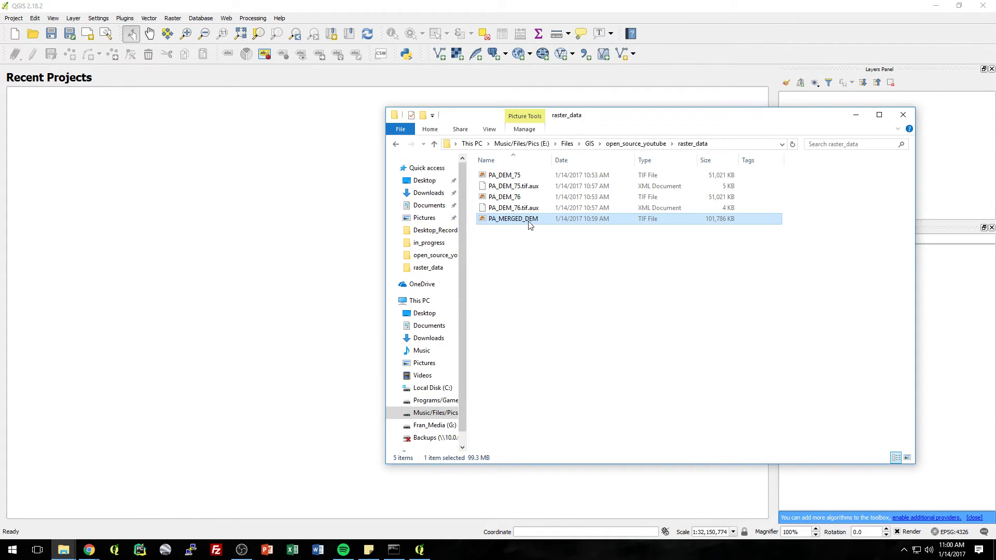
left_click_drag(529, 224, 131, 259)
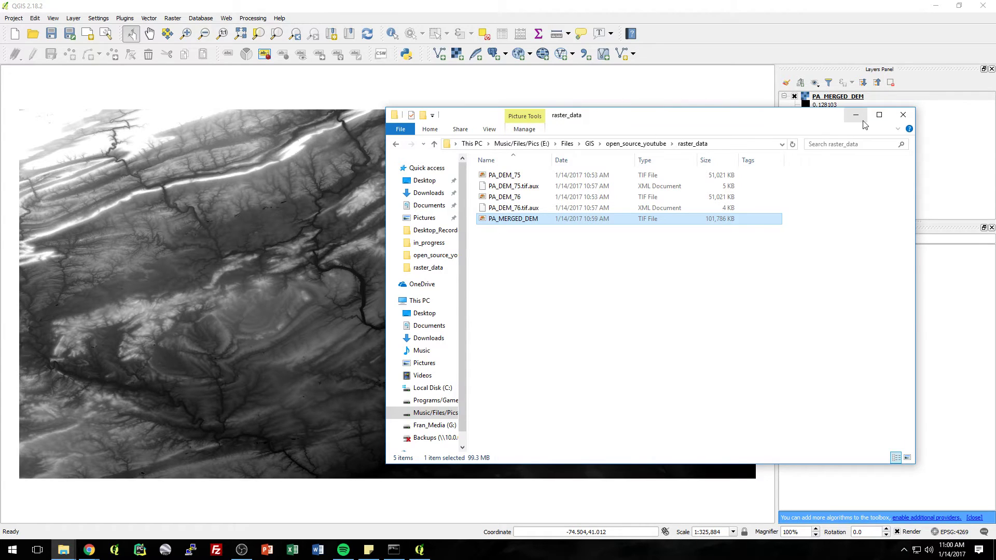
left_click(861, 118)
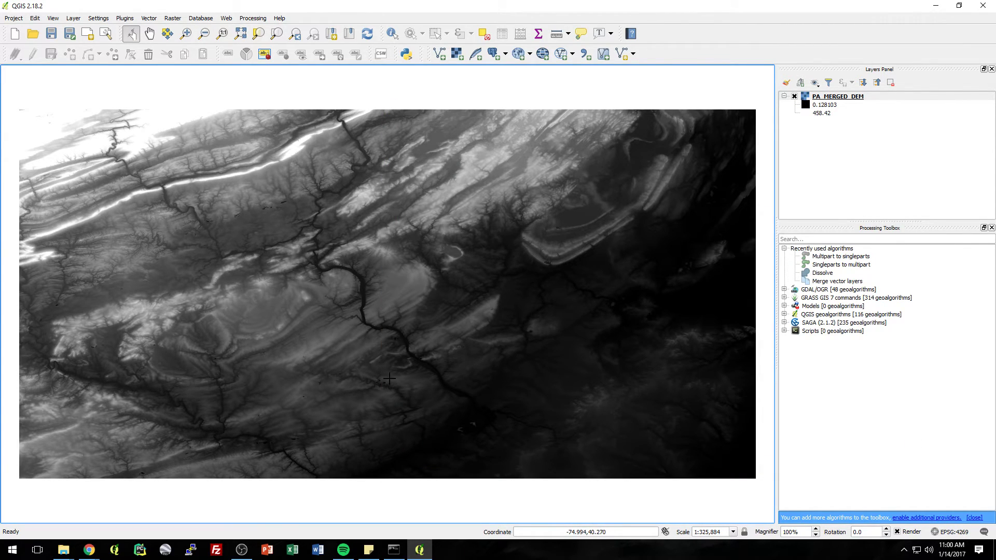
- In the restored console, build a gdalinfo command with PA_MERGED_DEM.tif's path dragged in
left_click(393, 558)
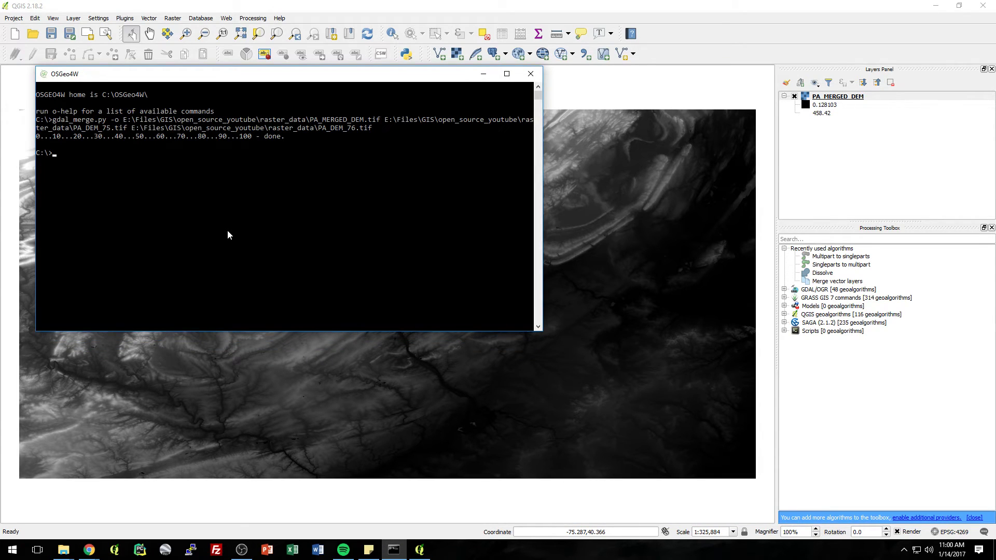
type("gdalinfo")
left_click(64, 549)
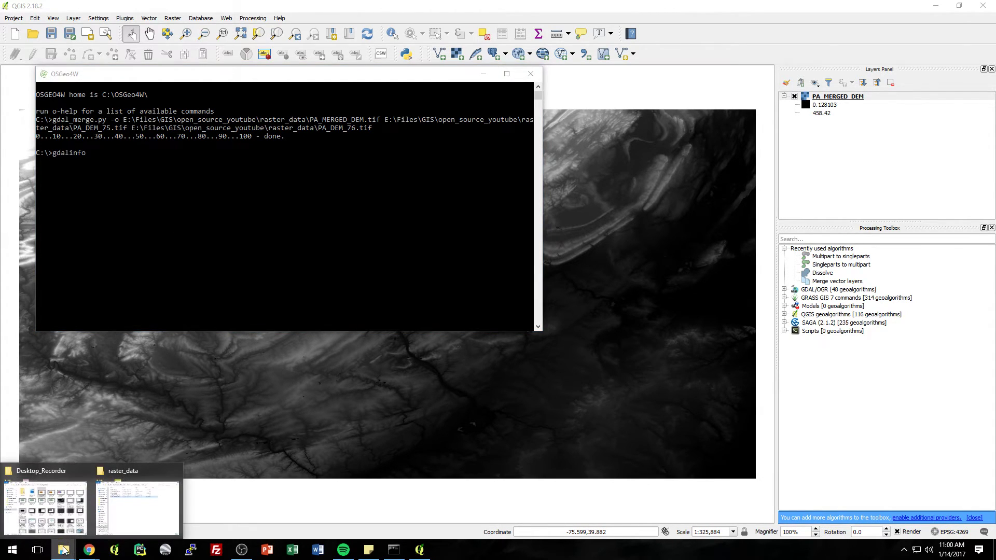
left_click(124, 507)
left_click(529, 220)
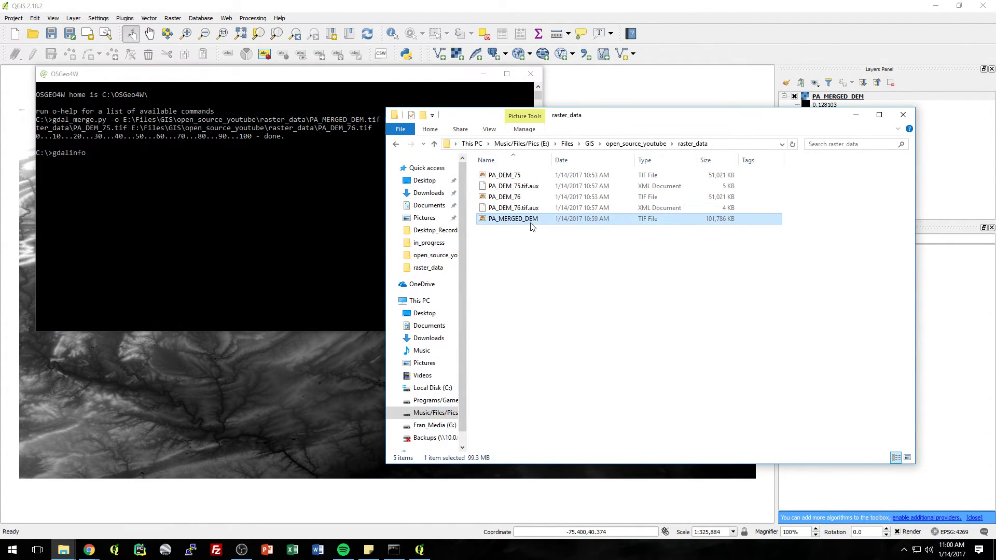
left_click_drag(159, 199, 171, 195)
- Run gdalinfo and review the GTiff, 7212 x 3612, NAD83, Float32 report
left_click(352, 161)
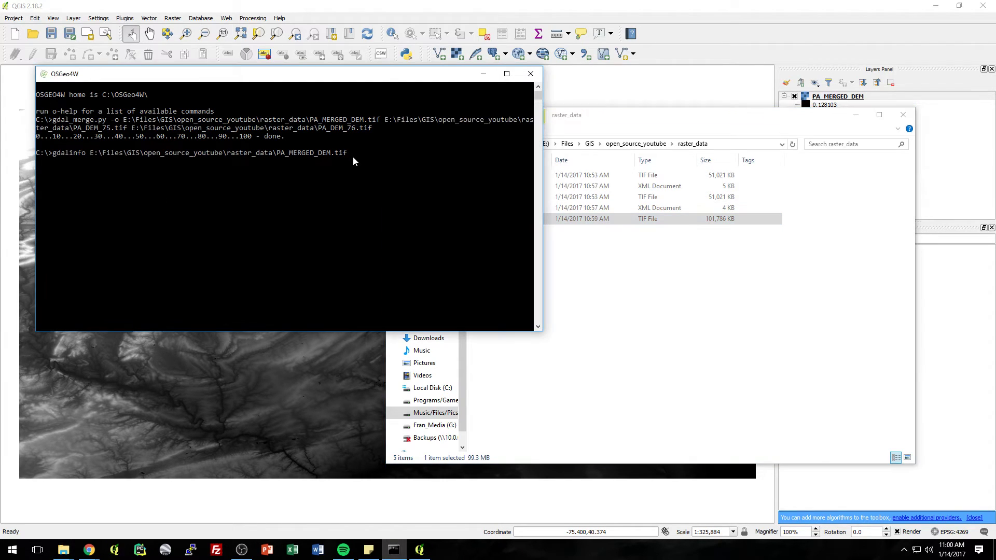
key("Return")
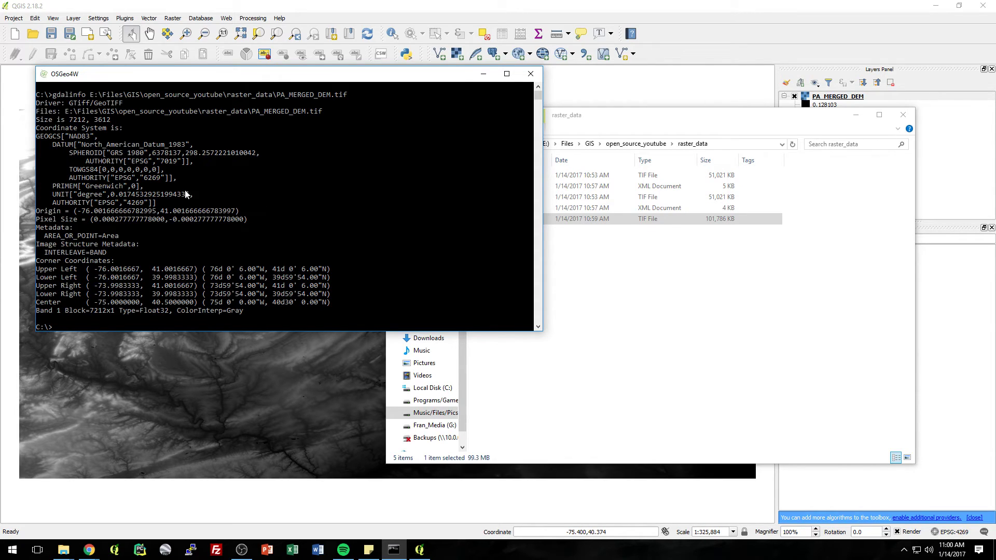
scroll(234, 174, "down", 1)
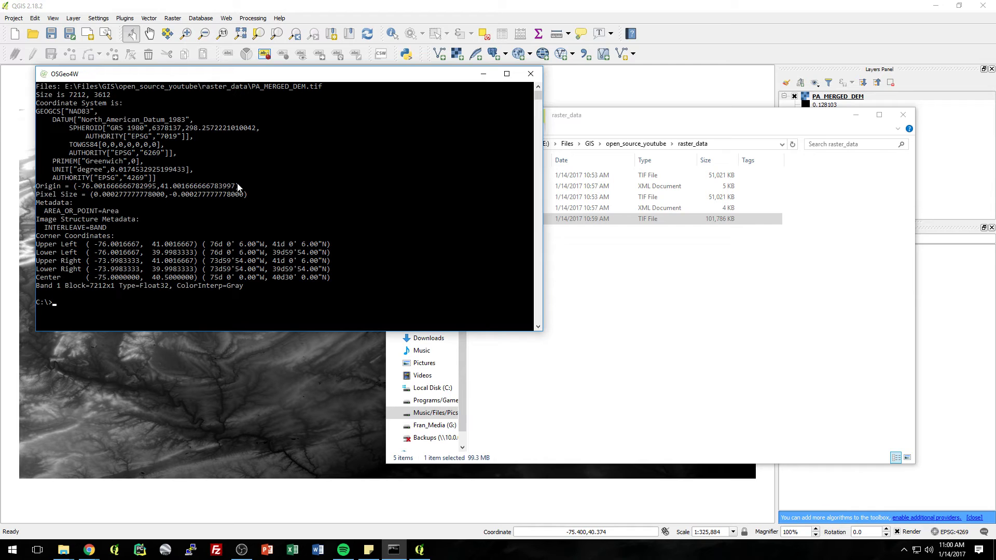
- Close the console, move the folder window aside and pan across the DEM
left_click(530, 73)
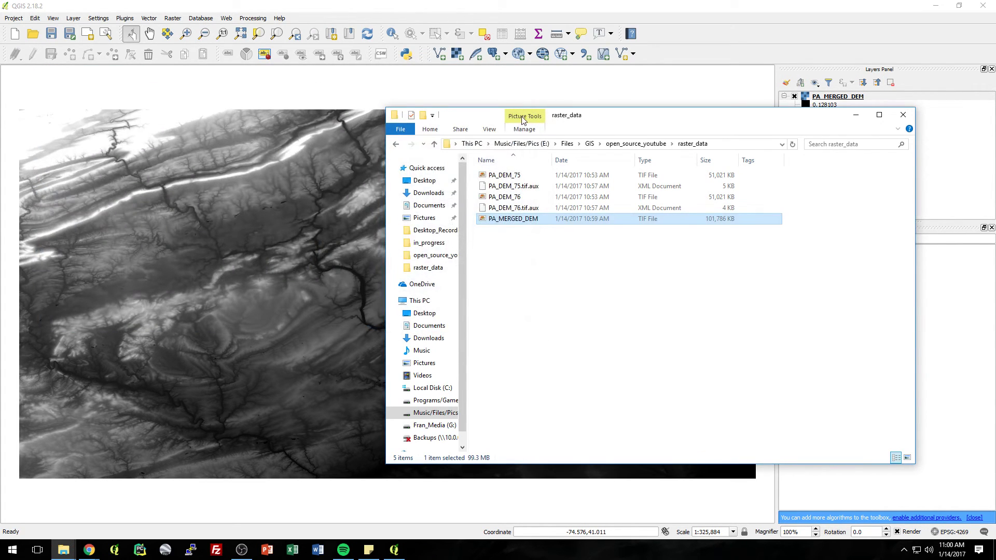
left_click_drag(494, 117, 436, 114)
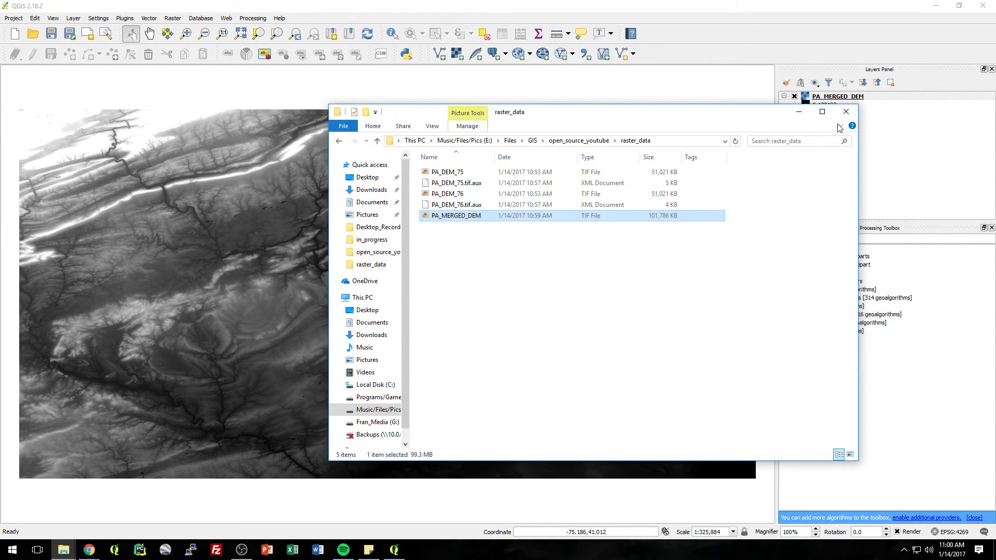
left_click_drag(702, 90, 387, 294)
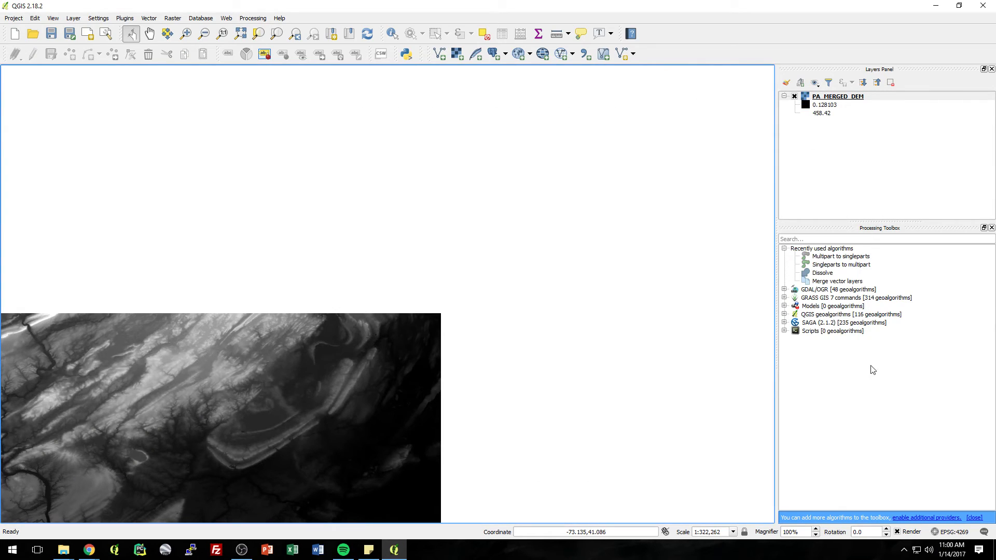
- Expand SAGA in the Processing Toolbox and browse its Raster calculus and Raster tools groups
left_click(784, 322)
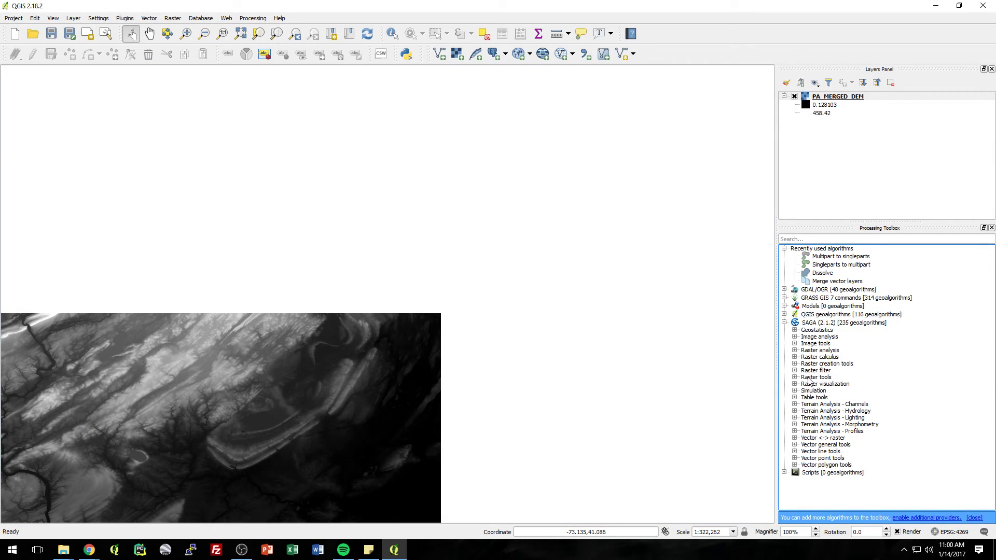
left_click(794, 357)
left_click(795, 357)
left_click(793, 378)
scroll(905, 447, "down", 2)
scroll(850, 409, "down", 3)
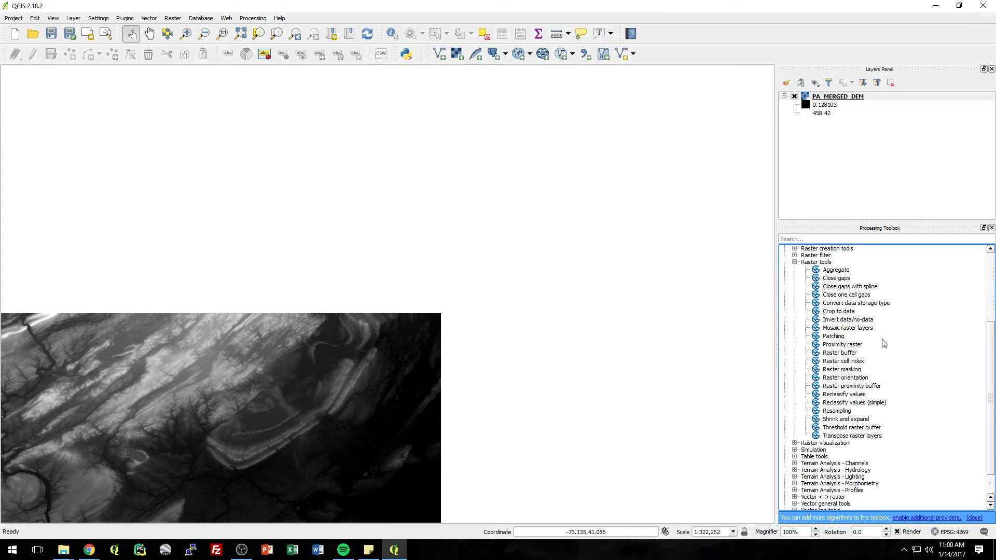
left_click(794, 262)
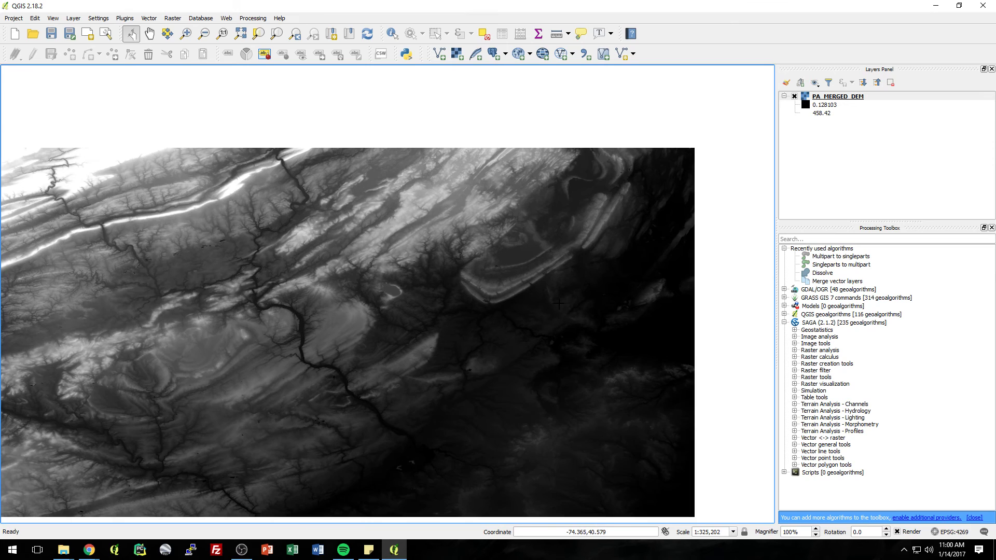